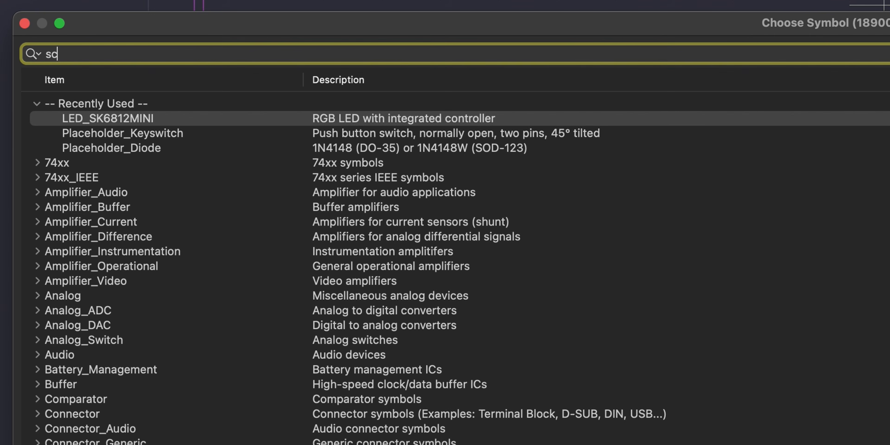
Search the symbols for "scottokeebs", place a Placeholder_Diode on the schematic and rotate it to vertical
type("ke")
type("ebs")
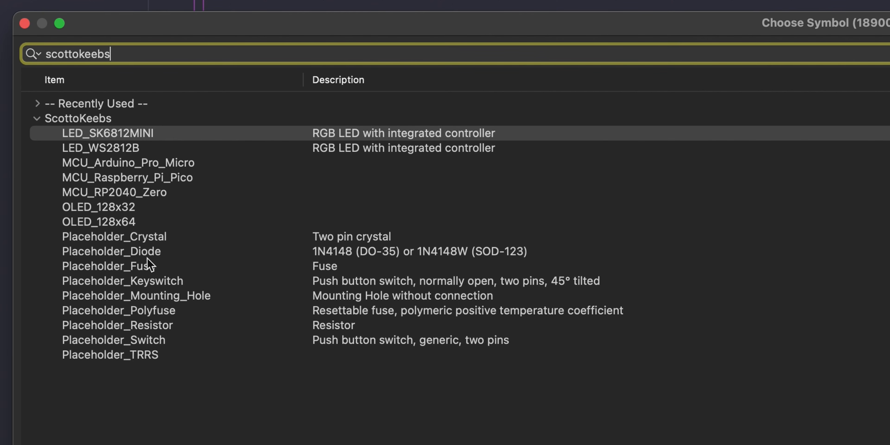
left_click(142, 253)
left_click(152, 286)
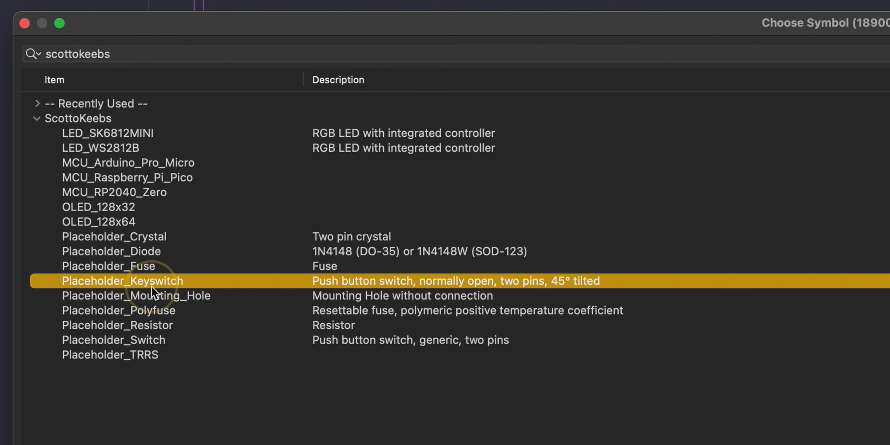
double_click(160, 252)
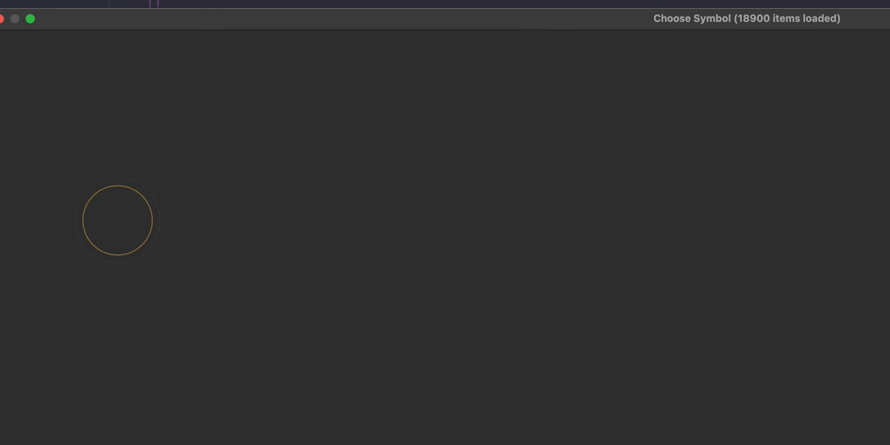
scroll(445, 183, "up", 1)
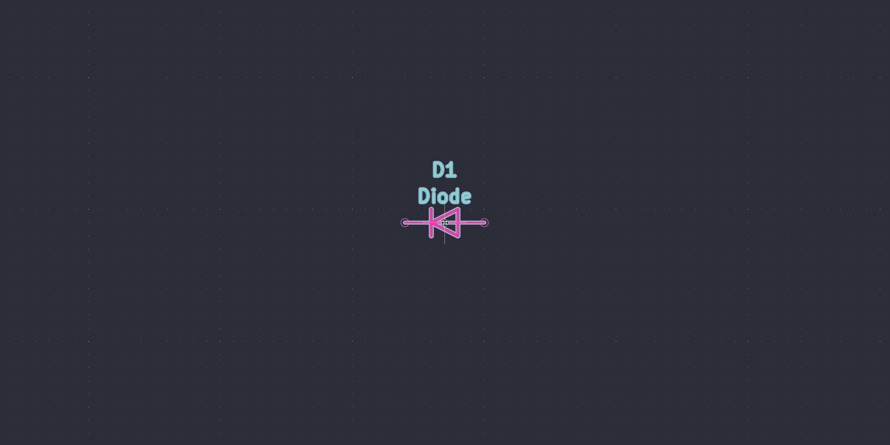
key("r")
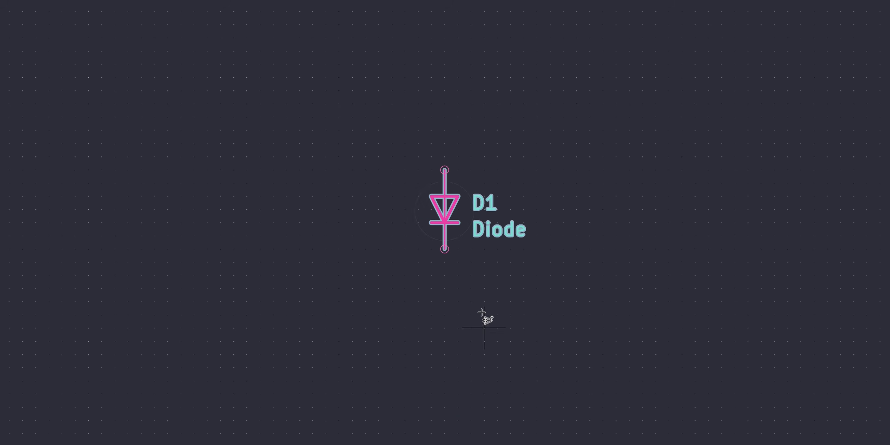
Add a Placeholder_Keyswitch symbol with its lower pin connected to the diode's upper pin
key("a")
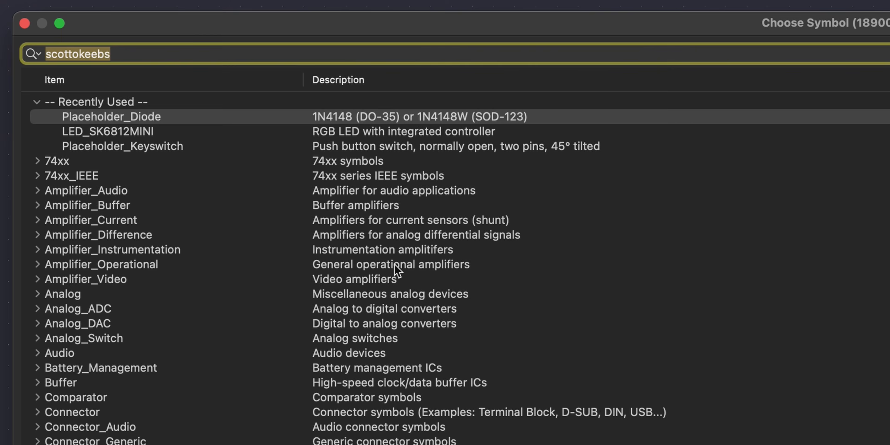
double_click(156, 282)
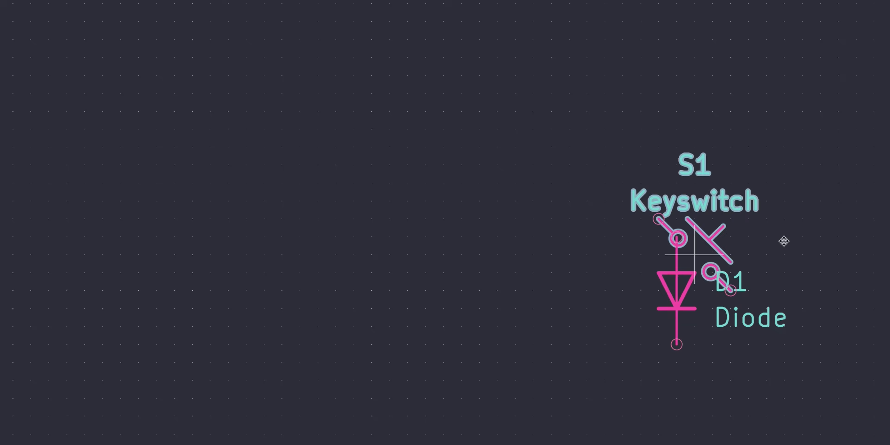
left_click(391, 218)
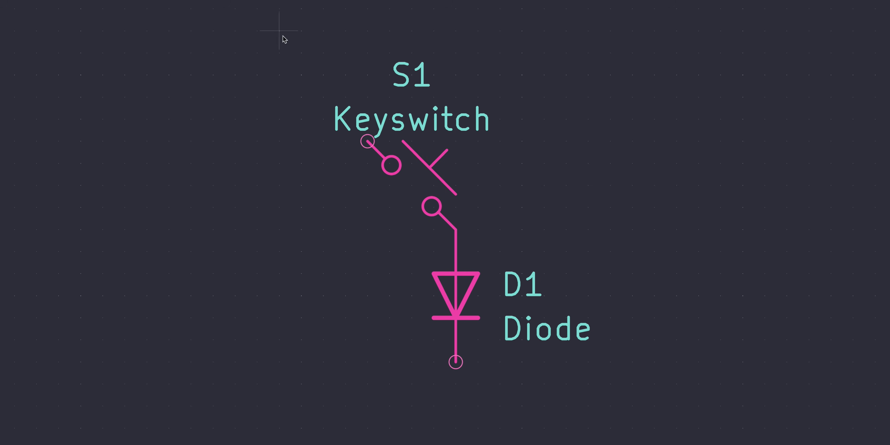
Duplicate the keyswitch and diode pair twice, placing the copies side by side to form a row of three
left_click_drag(265, 20, 721, 442)
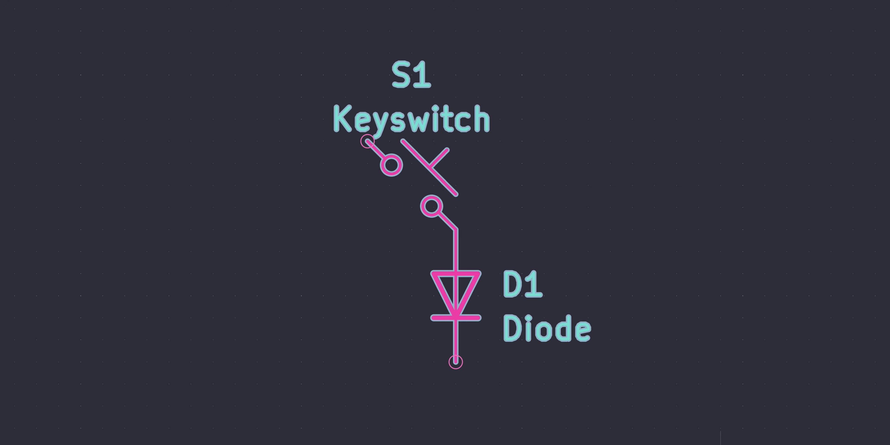
key("ctrl+d")
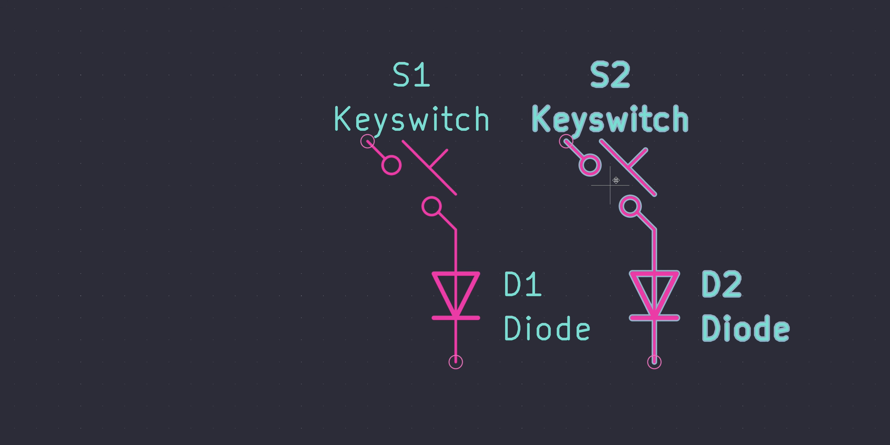
left_click(645, 200)
key("ctrl+d")
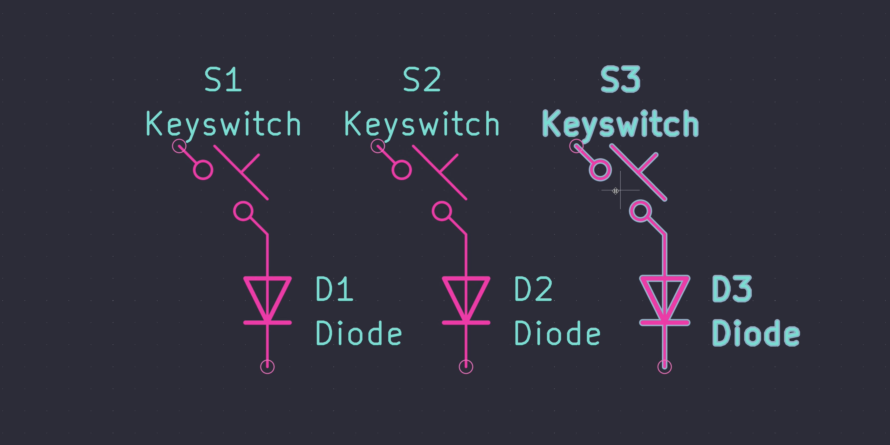
Duplicate the whole row of three keyswitch and diode pairs and place the copy directly beneath as the second row
scroll(446, 273, "down", 3)
left_click_drag(194, 116, 711, 432)
key("ctrl+d")
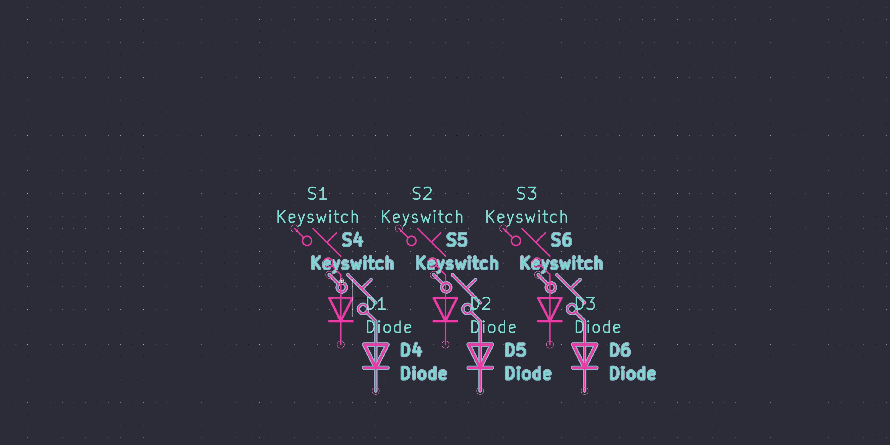
middle_click_drag(310, 316, 298, 176)
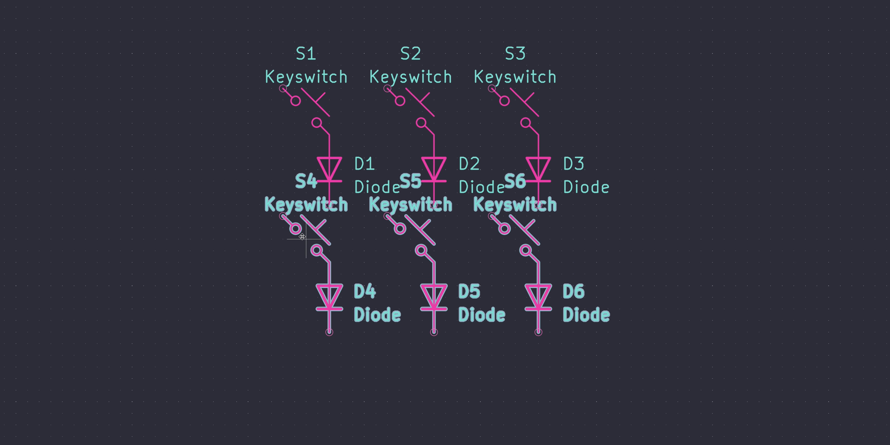
middle_click_drag(395, 352, 412, 204)
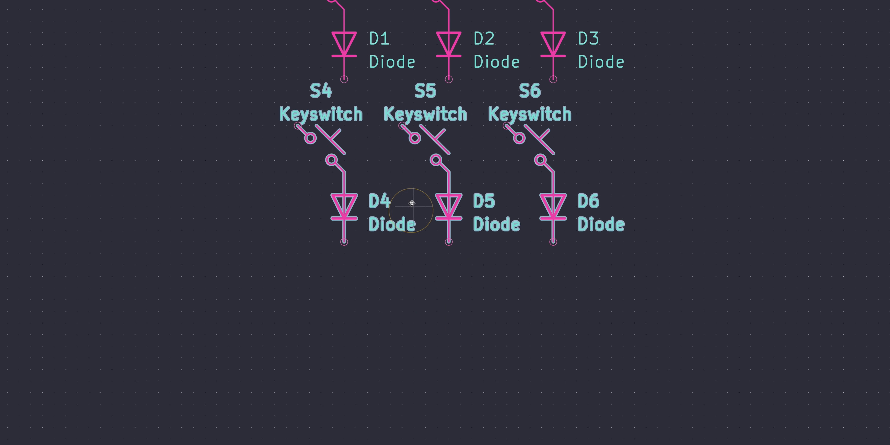
left_click(380, 261)
Duplicate the second row and place the copy beneath it to complete a 3x3 keyswitch matrix
key("ctrl+d")
left_click(320, 322)
scroll(465, 307, "down", 2)
left_click_drag(270, 1, 716, 442)
middle_click_drag(596, 229, 593, 229)
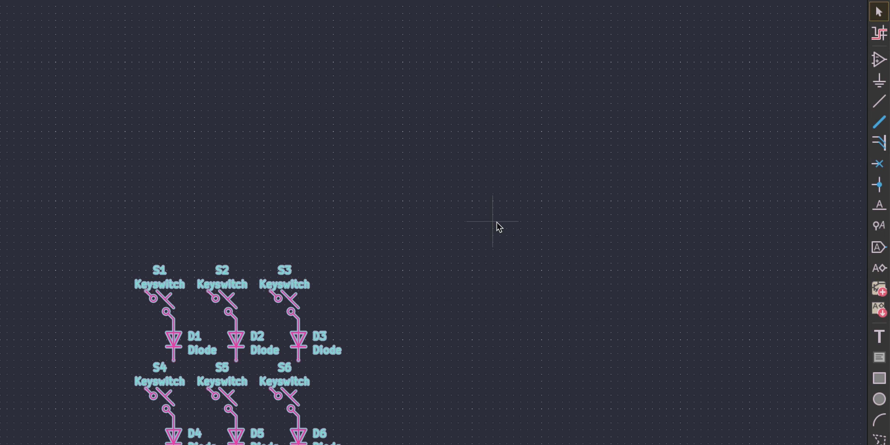
key("s")
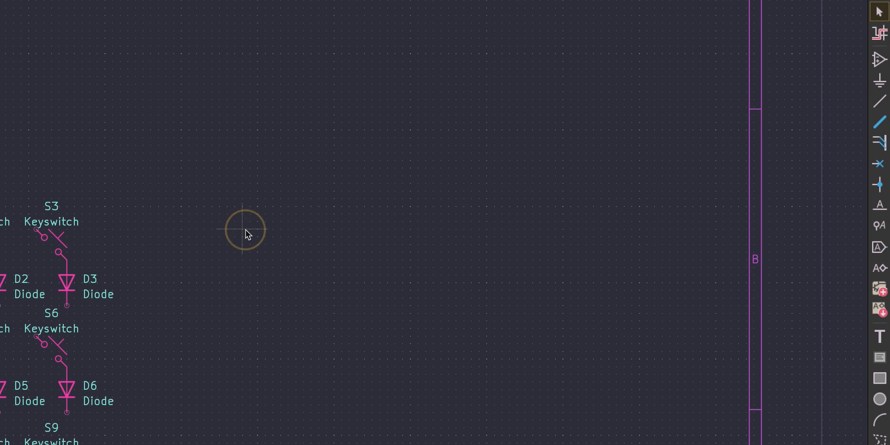
Wire the lower diode pins together across each of the three rows, D1 to D3, D4 to D6 and D7 to D9
key("w")
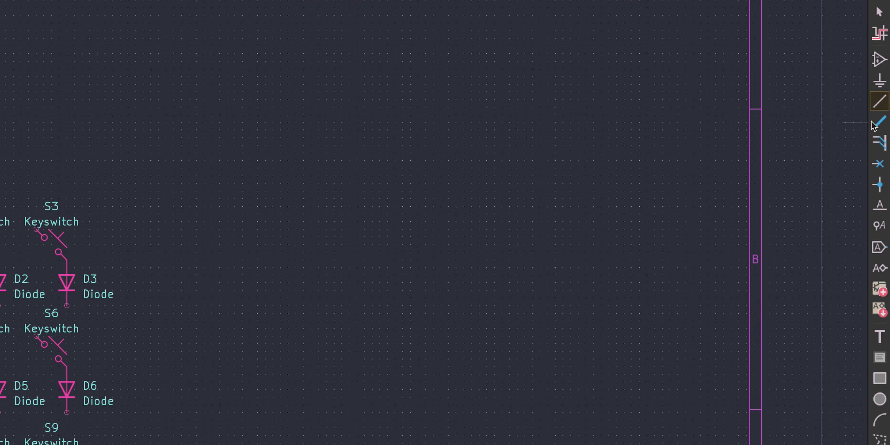
middle_click_drag(232, 123, 362, 102)
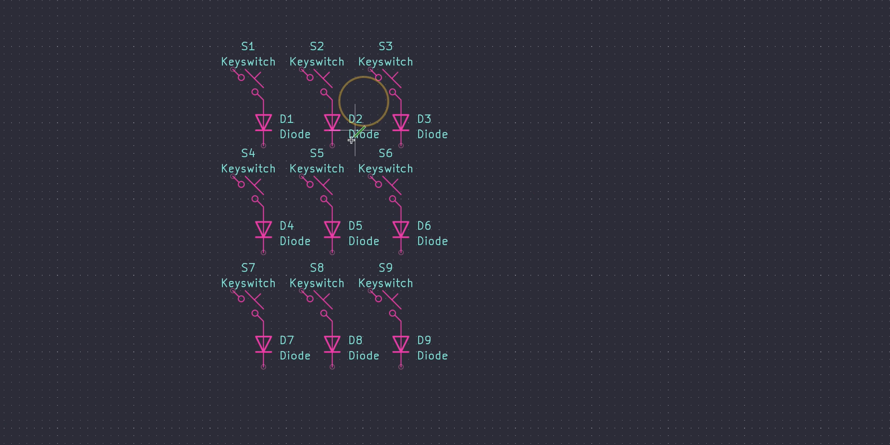
scroll(352, 136, "up", 3)
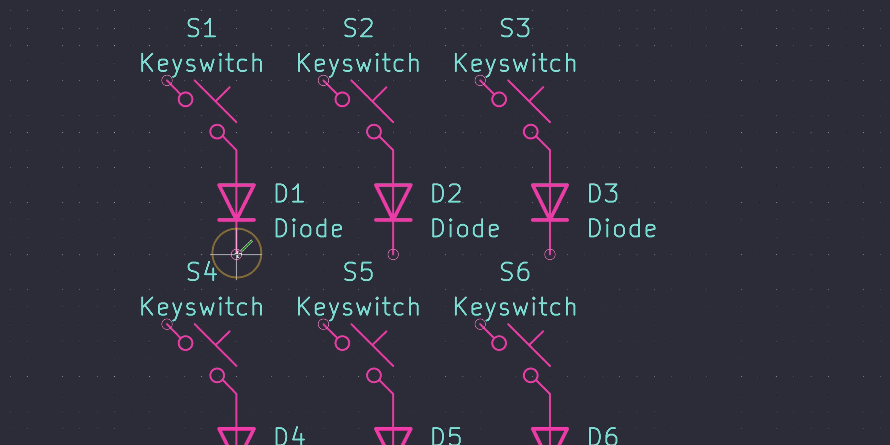
left_click(550, 255)
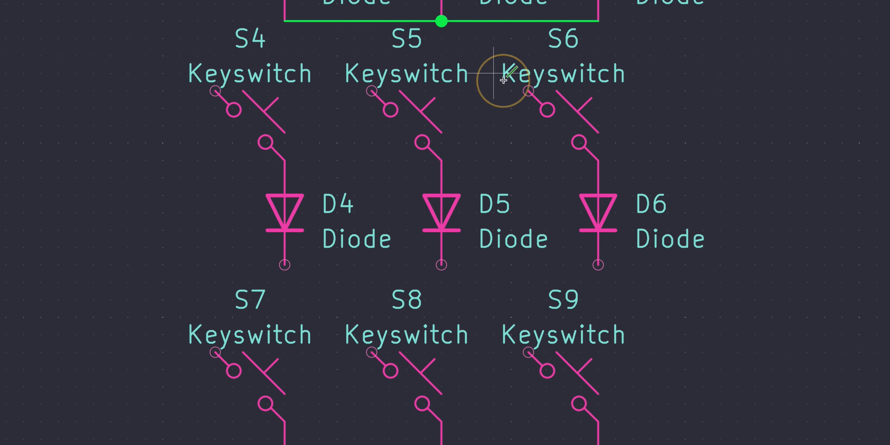
left_click(281, 266)
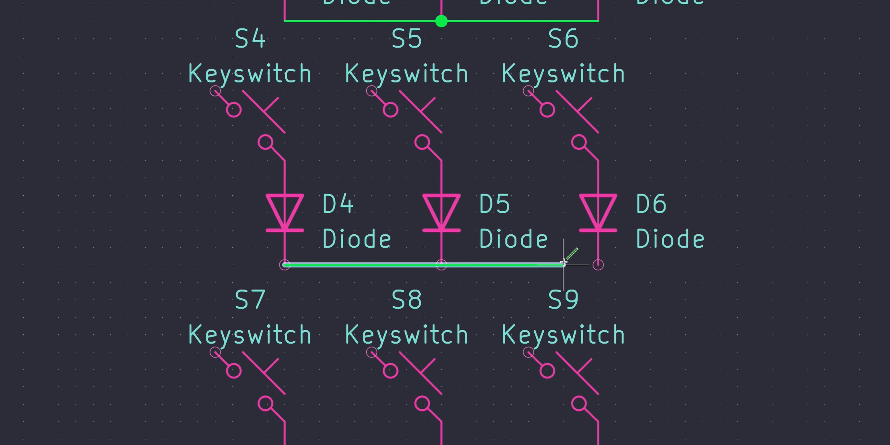
left_click(598, 264)
left_click(325, 335)
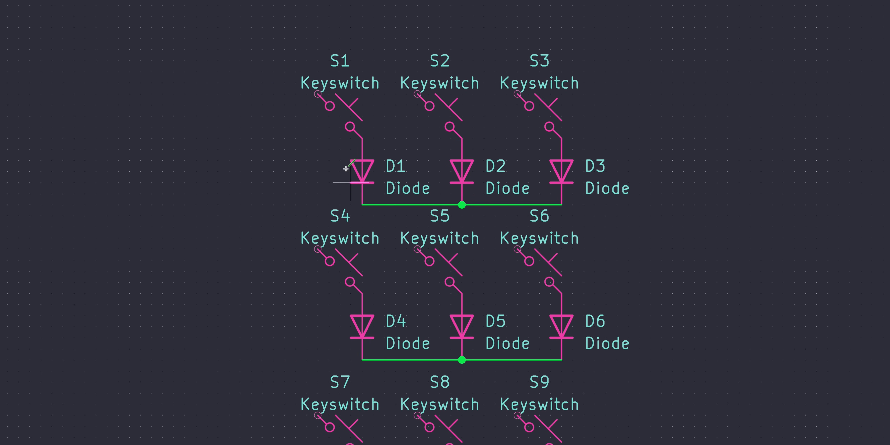
Wire the upper keyswitch pins together down each of the three columns, S1 to S7, S2 to S8 and S3 to S9
left_click(317, 94)
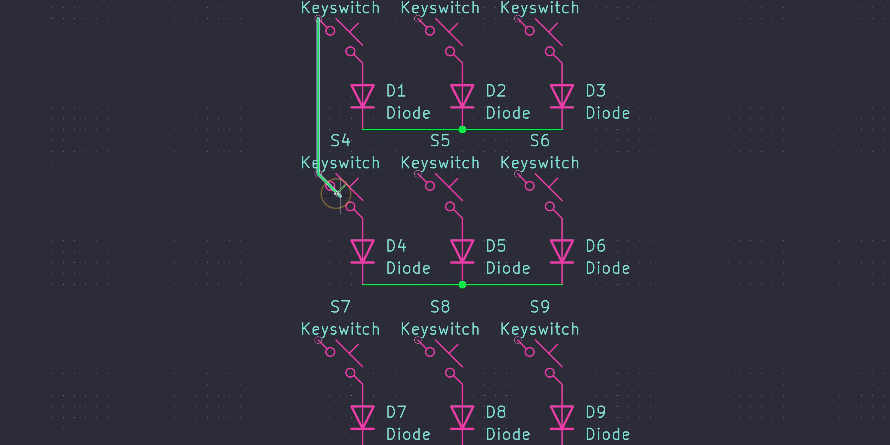
left_click(319, 262)
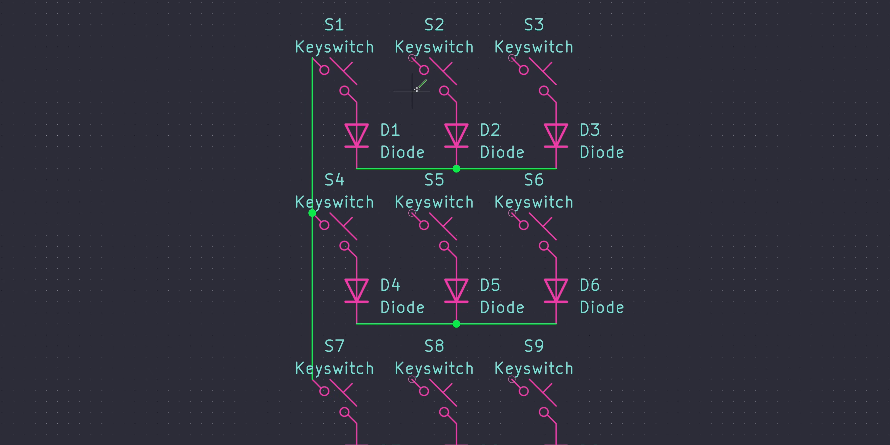
left_click(412, 60)
left_click(412, 379)
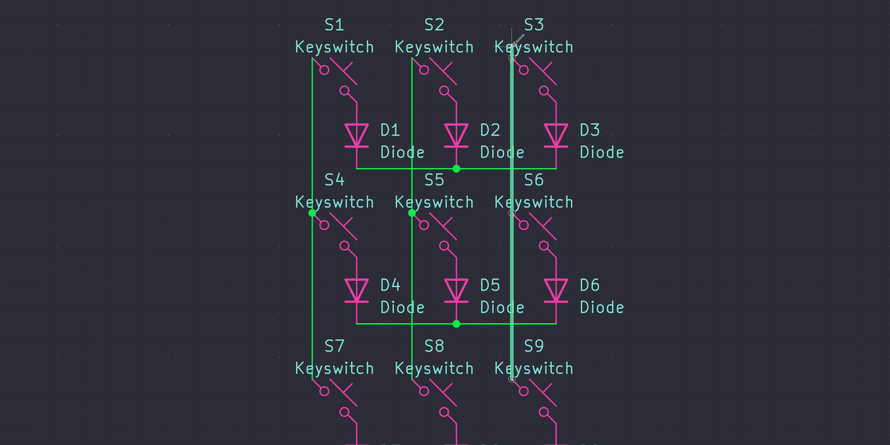
left_click(512, 58)
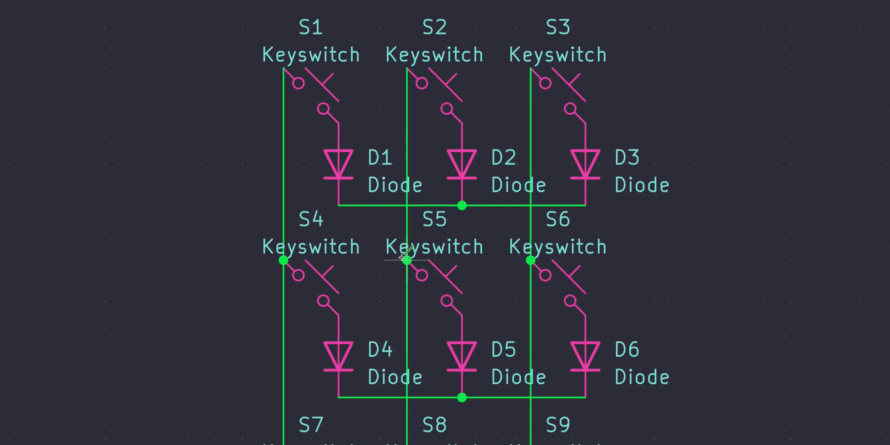
Place the MCU_Arduino_Pro_Micro symbol on the empty area to the left of the keyswitch matrix
scroll(408, 259, "up", 3)
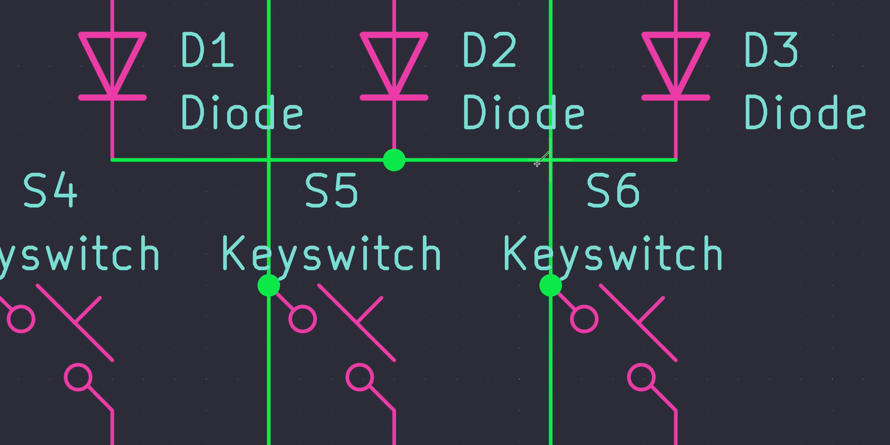
key("Home")
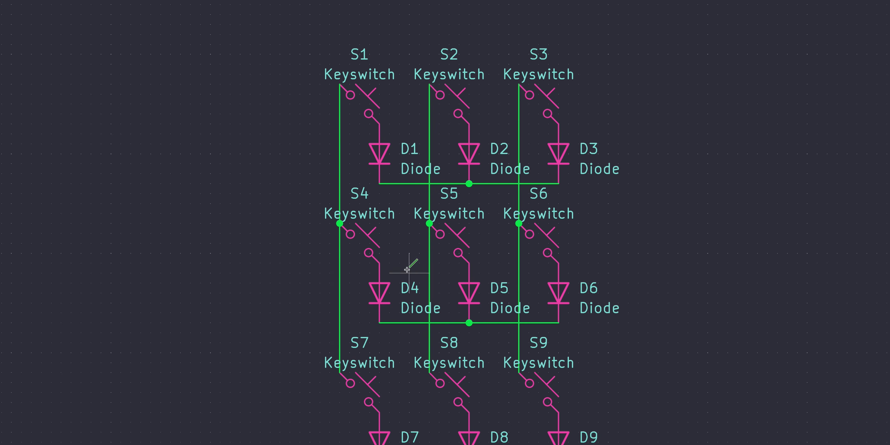
key("a")
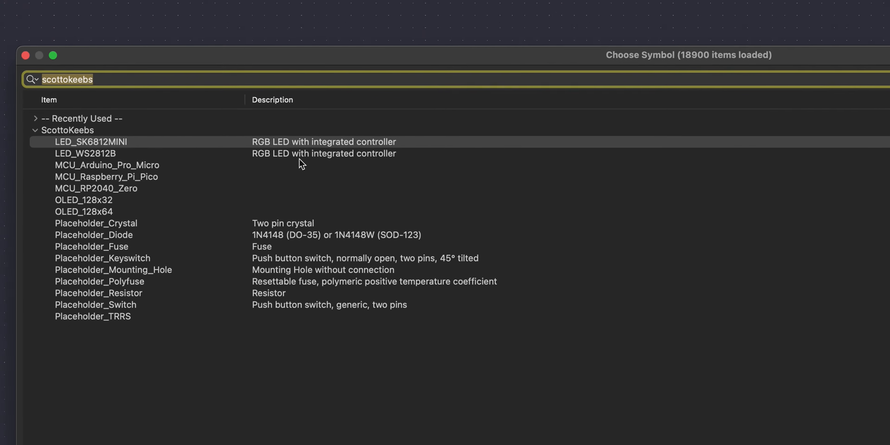
double_click(146, 164)
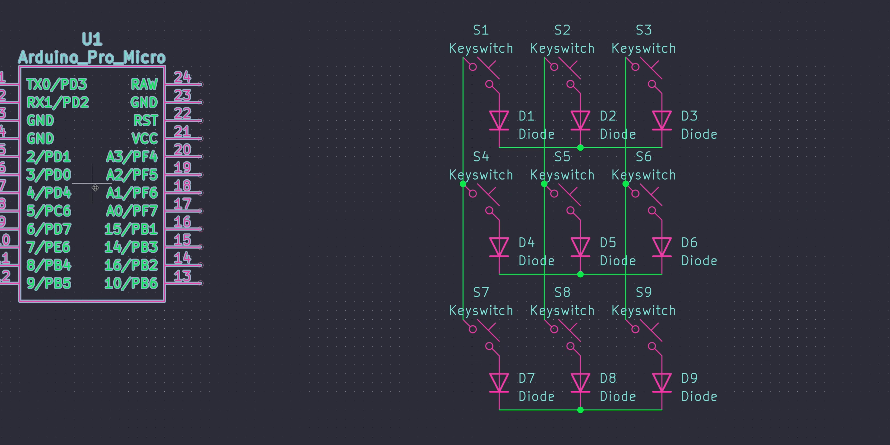
left_click(149, 202)
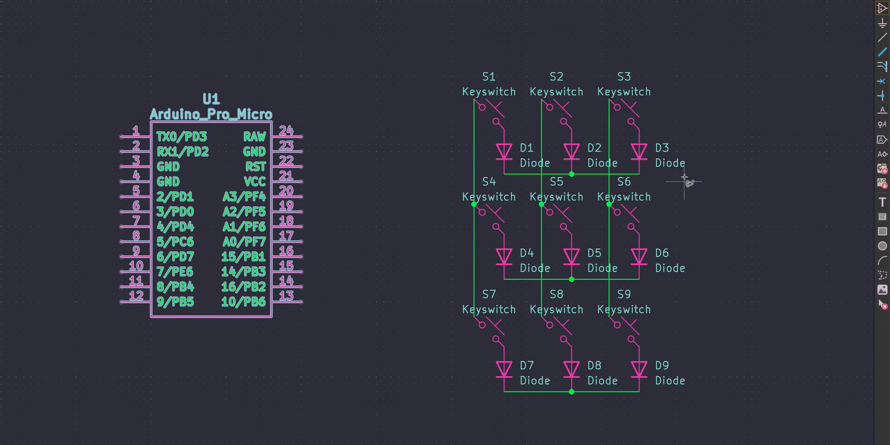
Try routing a wire from the first row's diodes around the matrix to pin 20 (A3/PF4) of the Arduino_Pro_Micro, and undo it
left_click(879, 39)
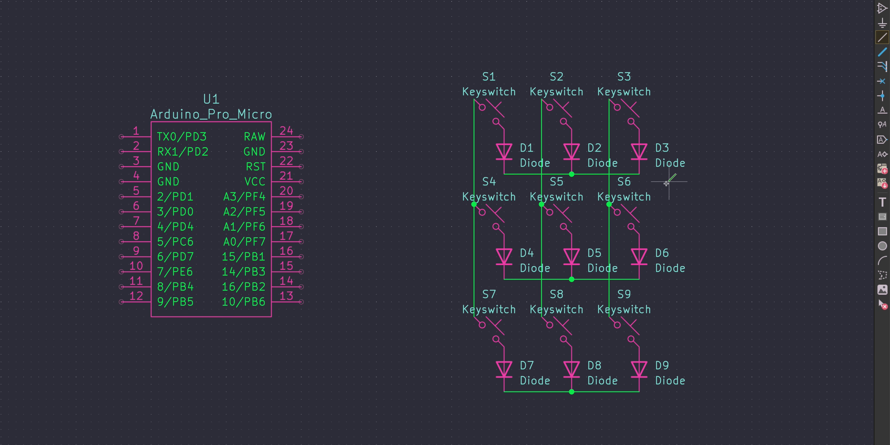
left_click(745, 38)
left_click(452, 39)
left_click(392, 166)
left_click(300, 199)
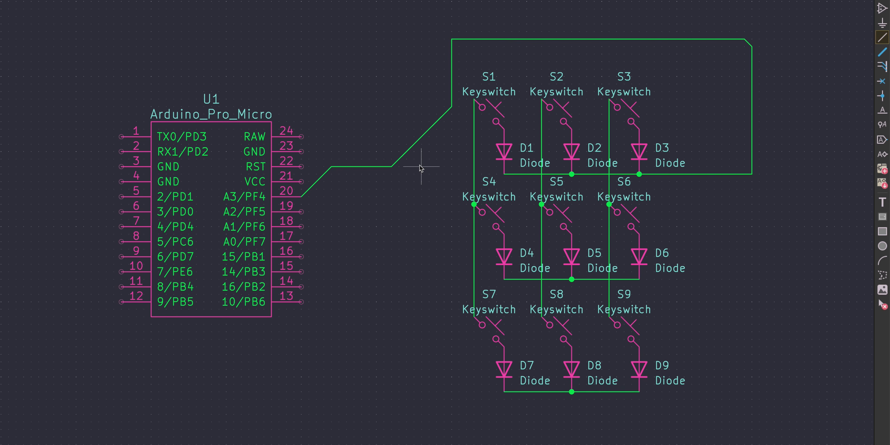
key("super+z")
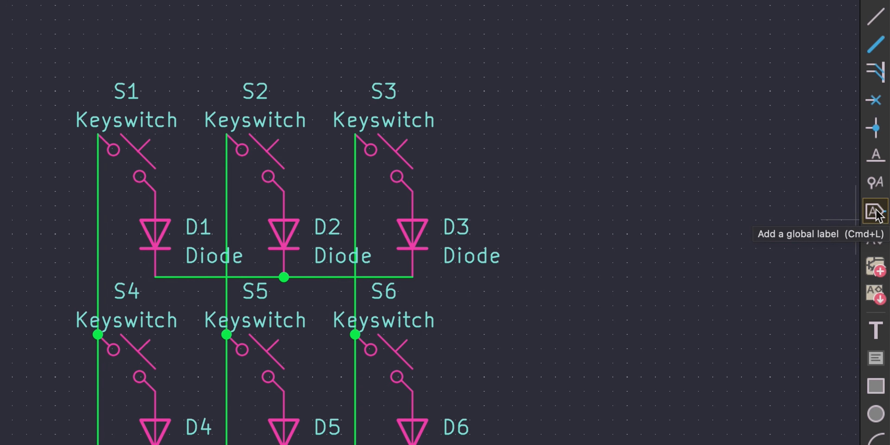
Add a global label named Row 0 to the first row's wire and extend it beyond D3
left_click(877, 210)
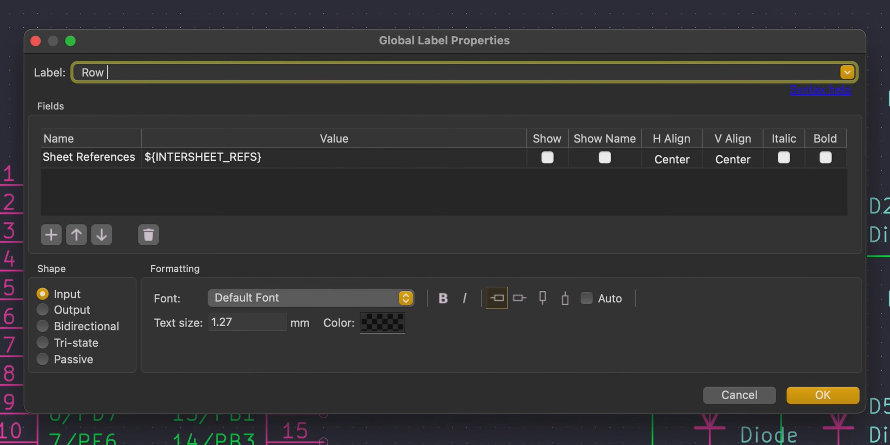
type("0")
key("Return")
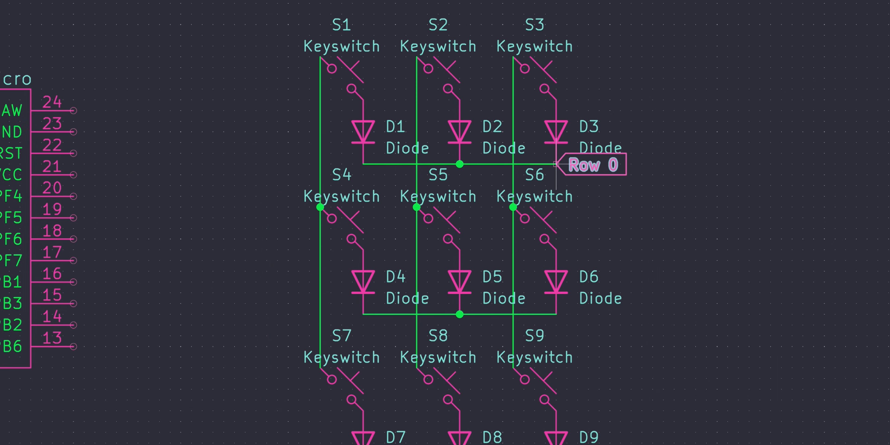
scroll(610, 175, "up", 5)
left_click_drag(269, 260, 461, 236)
scroll(461, 236, "down", 5)
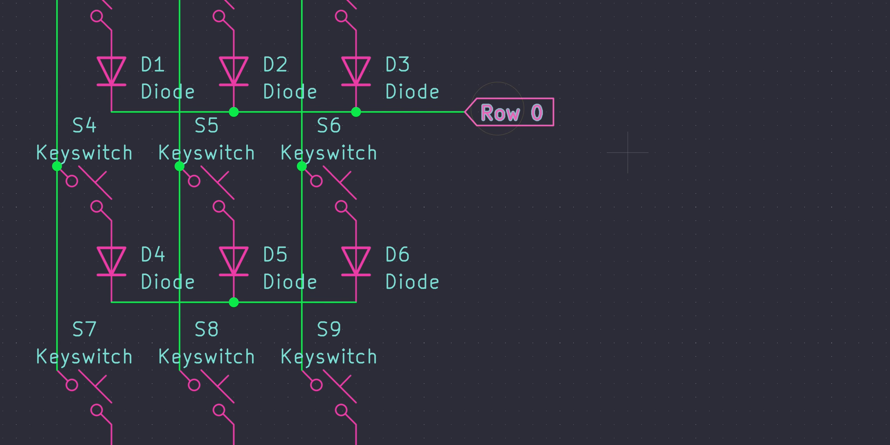
Copy the Row 0 label onto the second and third row wires, extending each wire beyond D6 and D9
key("ctrl+d")
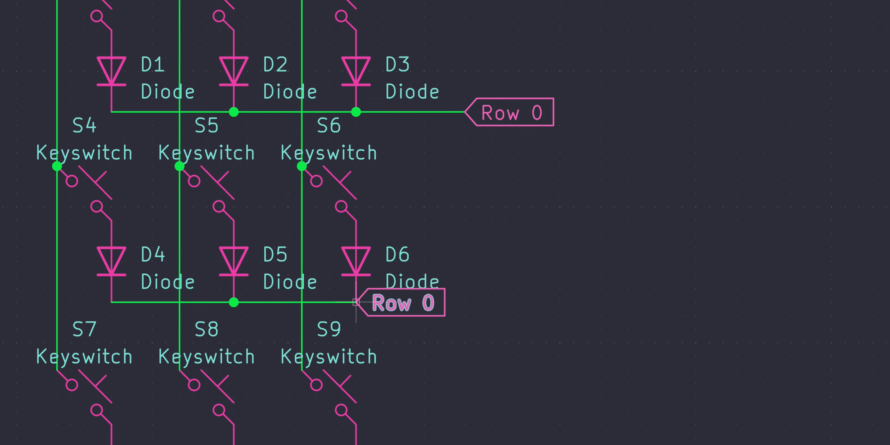
left_click(479, 303)
scroll(479, 302, "down", 3)
key("super+v")
left_click(356, 401)
left_click_drag(359, 401, 465, 400)
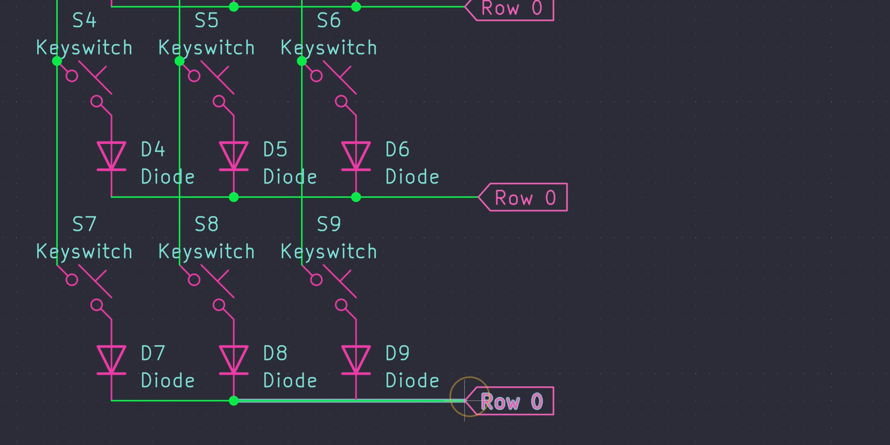
Rename the second and third row labels Row 1 and Row 2, and align the Row 1 label with the others
double_click(496, 193)
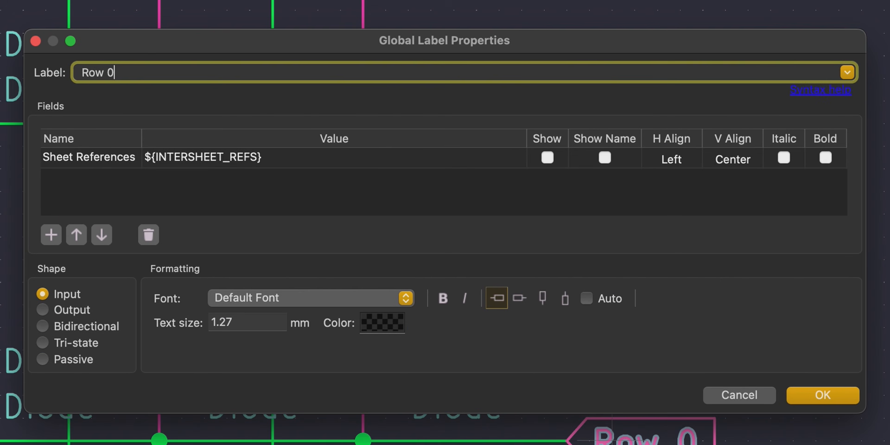
type("1")
key("Return")
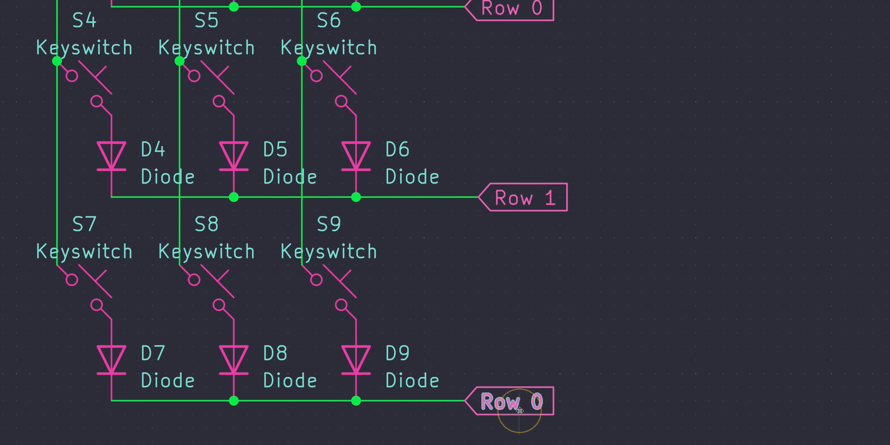
double_click(512, 408)
key("Right")
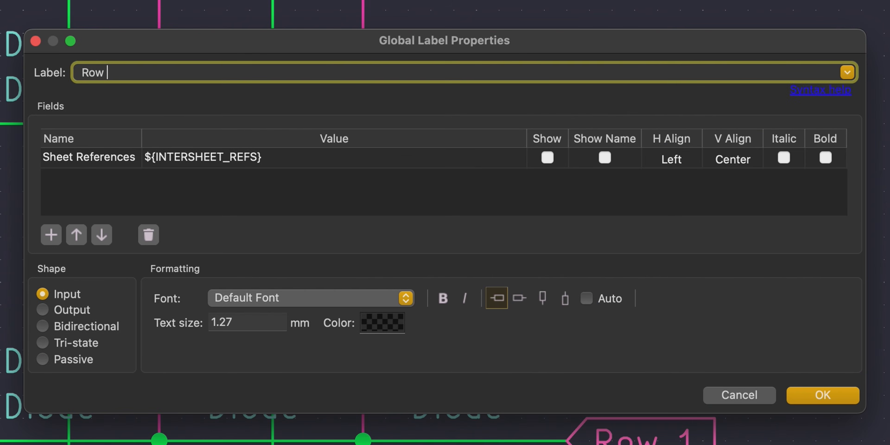
type("2")
key("Return")
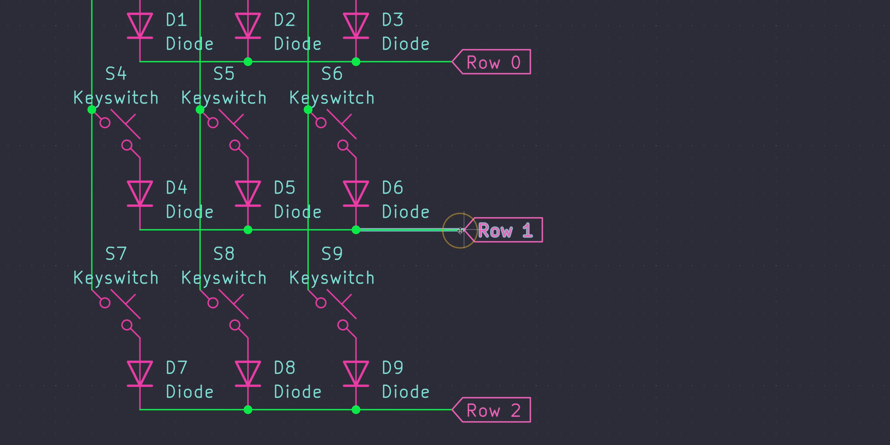
left_click_drag(460, 230, 455, 231)
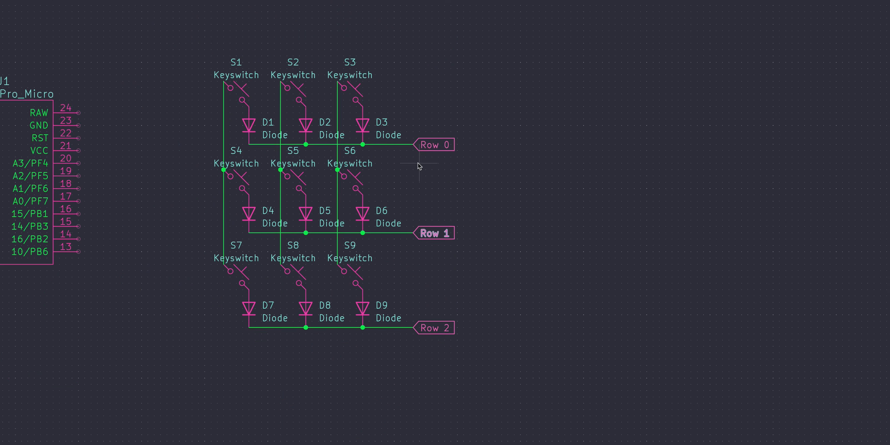
Duplicate the three row labels without their wires, rotate them vertically and attach them above the S1, S2 and S3 column wires
left_click_drag(600, 125, 470, 412)
key("ctrl+v")
left_click(619, 51)
left_click_drag(592, 31, 646, 252)
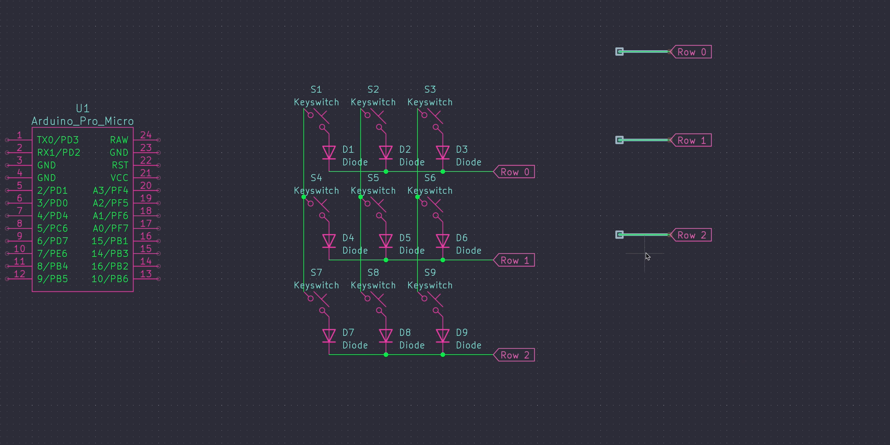
key("Delete")
left_click_drag(640, 20, 757, 266)
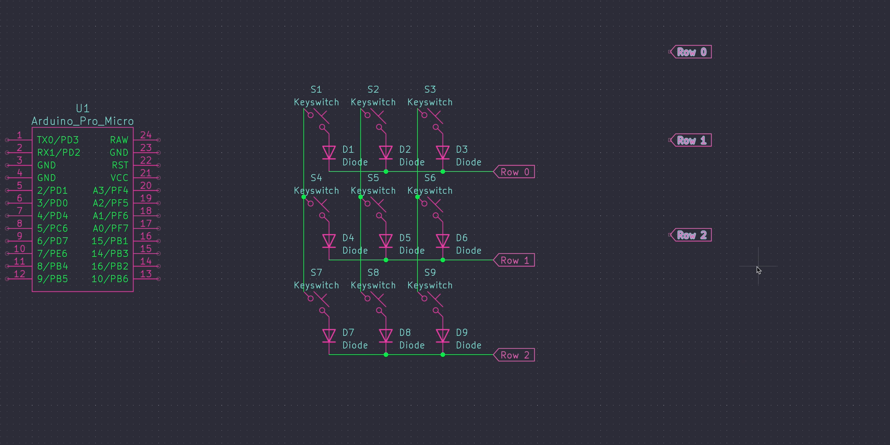
key("r")
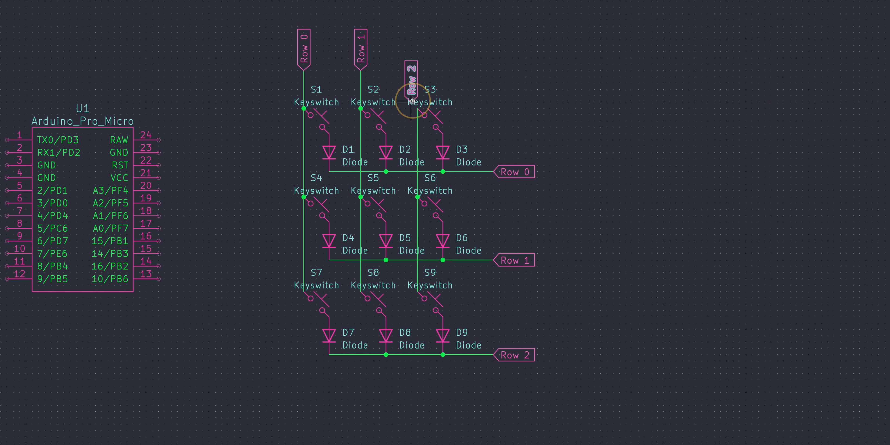
scroll(416, 69, "up", 3)
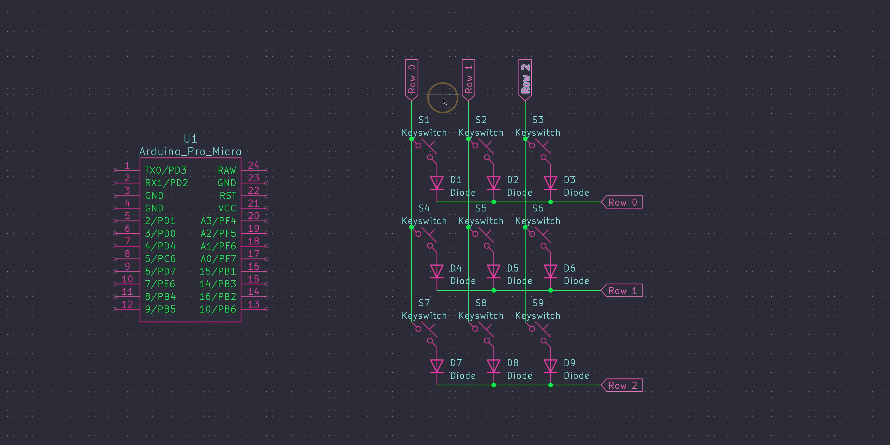
Rename the three vertical labels above the keyswitches Column 0, Column 1 and Column 2
double_click(317, 260)
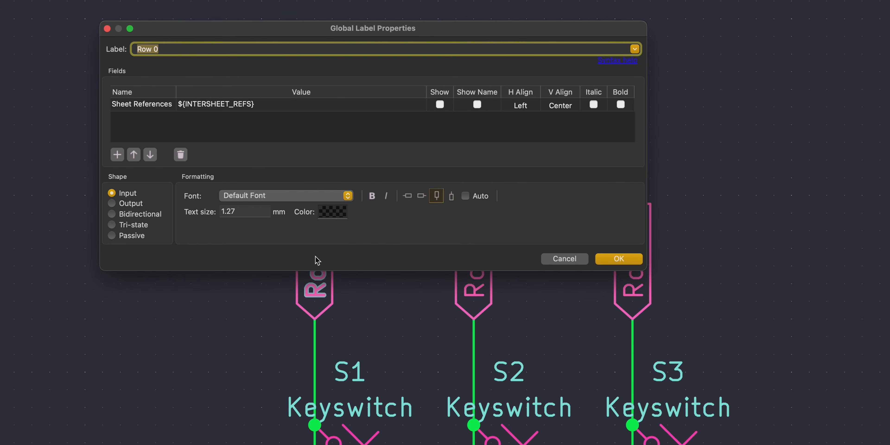
type("Column 0")
key("Return")
double_click(473, 282)
type("Column 1")
key("Return")
double_click(647, 268)
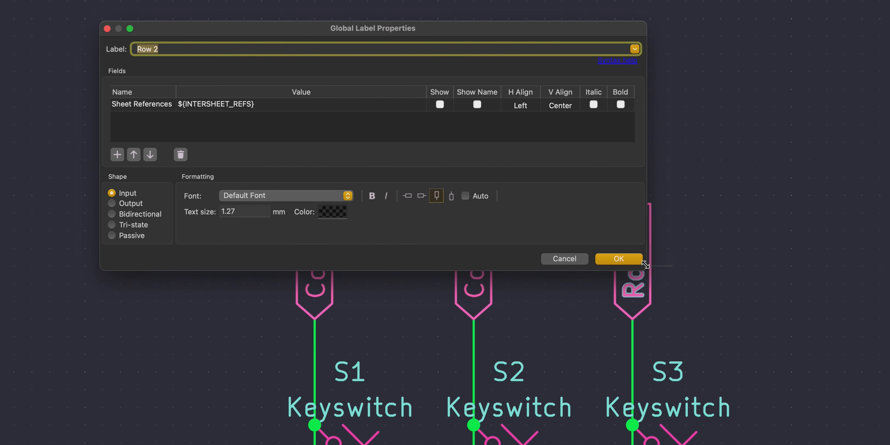
key("Return")
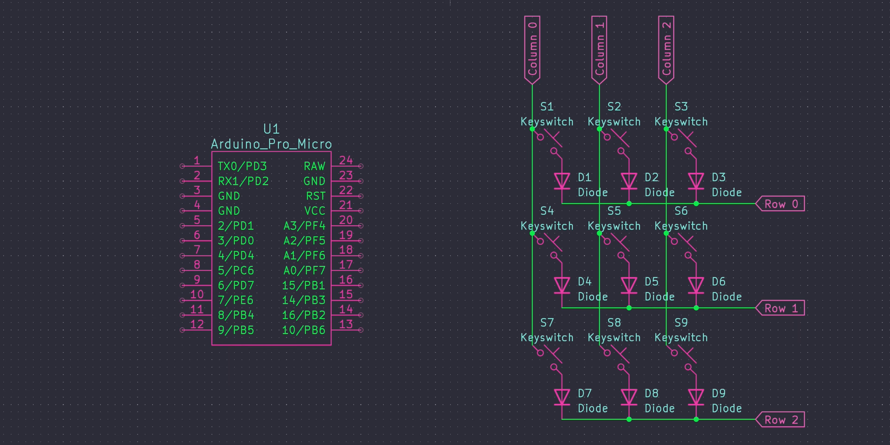
left_click_drag(446, 0, 889, 444)
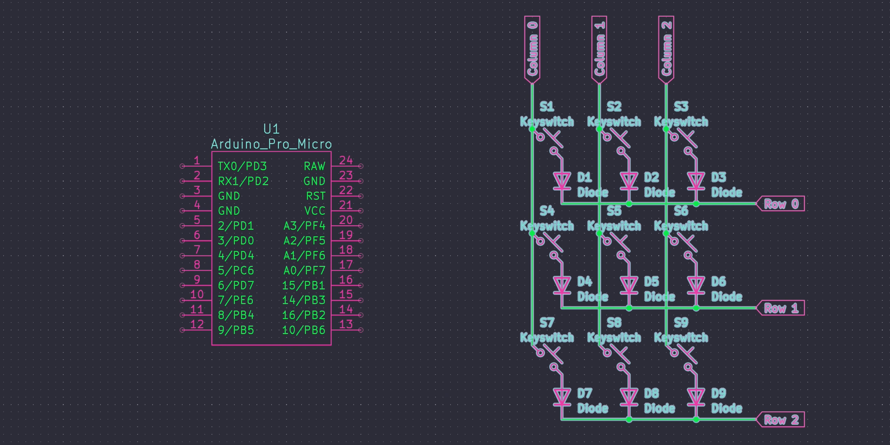
left_click_drag(449, 1, 776, 92)
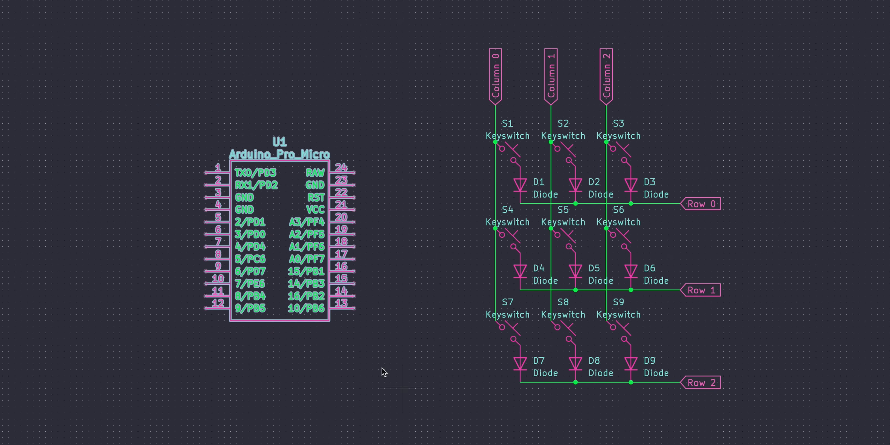
left_click(259, 222)
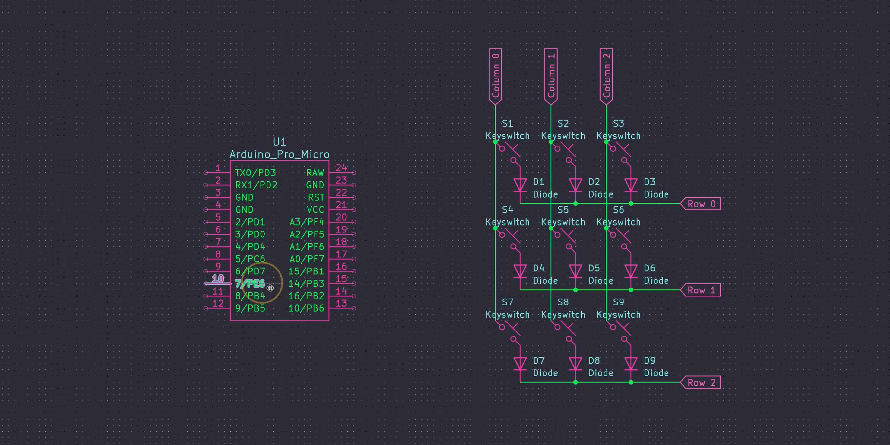
Copy the column and row labels beside the Arduino_Pro_Micro's pins 1 to 12, rotated so they point toward the pins
left_click_drag(423, 2, 691, 110)
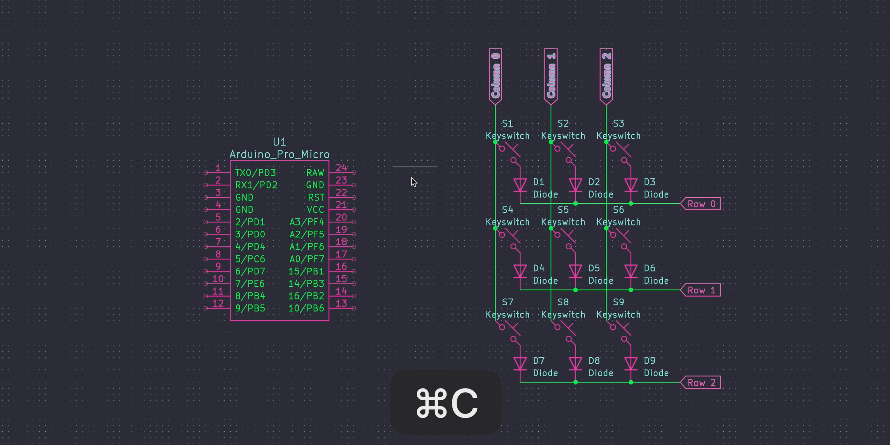
key("super+v")
key("r")
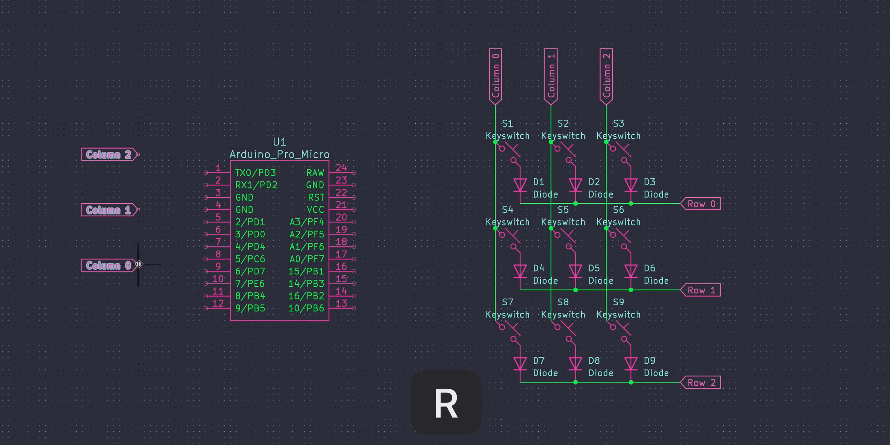
left_click(138, 265)
left_click_drag(802, 161, 684, 435)
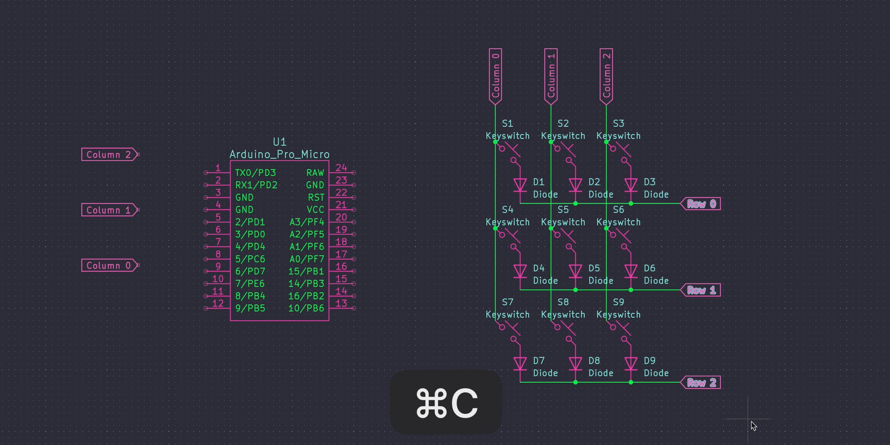
key("r")
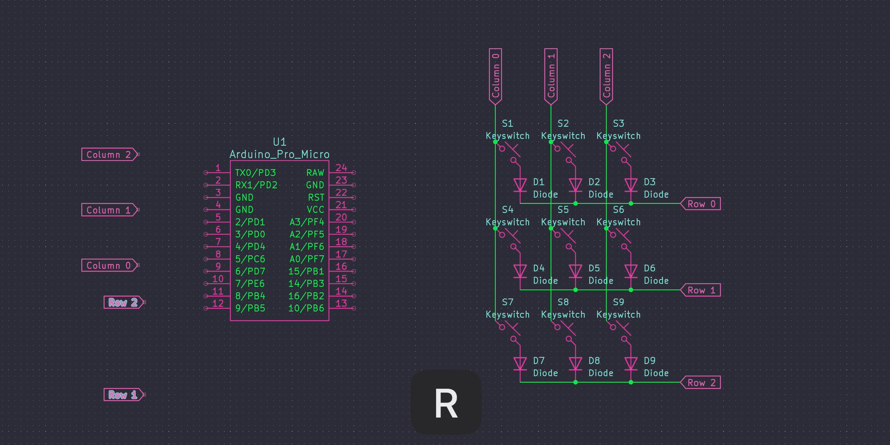
Attach the copied Column 0, Column 1 and Column 2 labels to Arduino_Pro_Micro pins 5, 6 and 7
left_click_drag(306, 278, 440, 195)
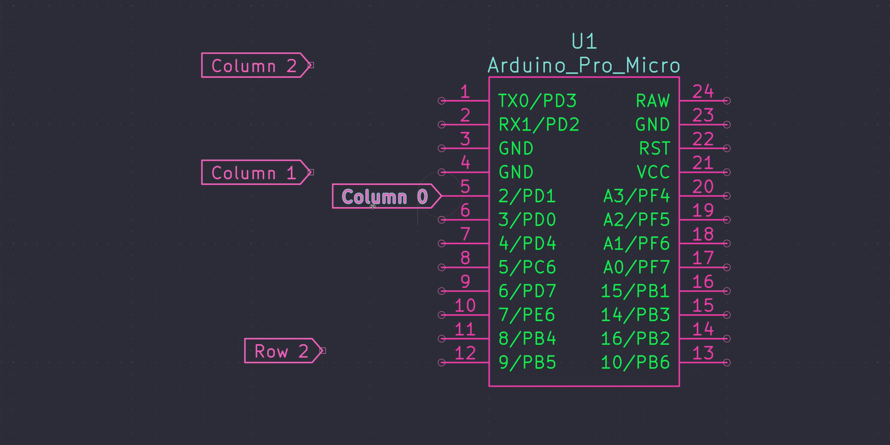
left_click_drag(295, 179, 439, 220)
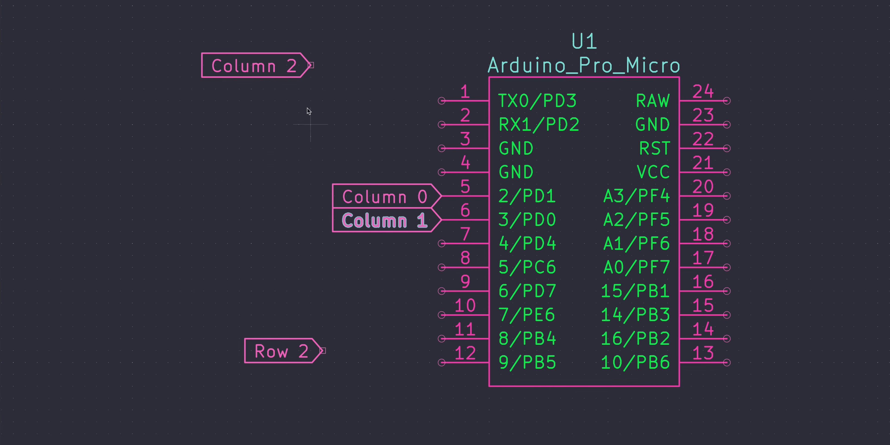
left_click_drag(282, 67, 439, 249)
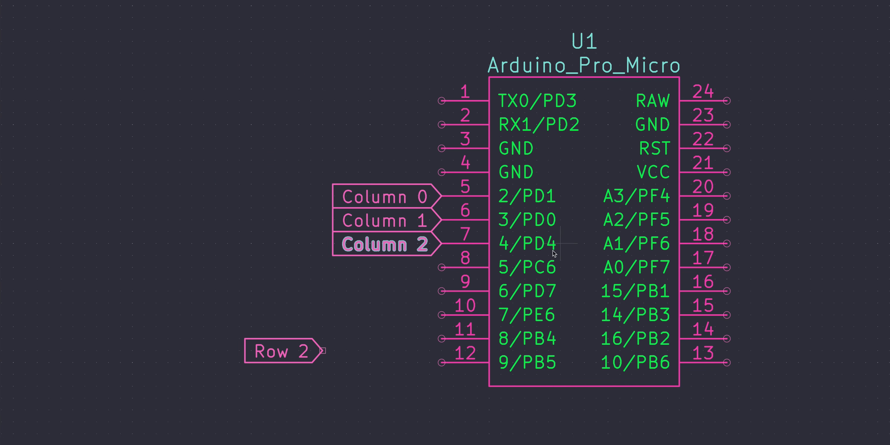
Attach the copied Row 0, Row 1 and Row 2 labels to Arduino_Pro_Micro pins 8, 9 and 10
scroll(393, 292, "down", 5)
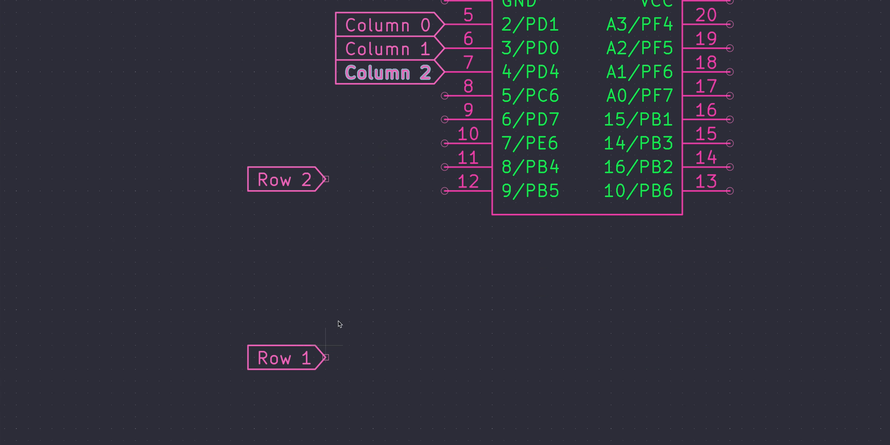
scroll(393, 231, "down", 1)
middle_click_drag(436, 153, 436, 54)
left_click_drag(464, 132, 512, 55)
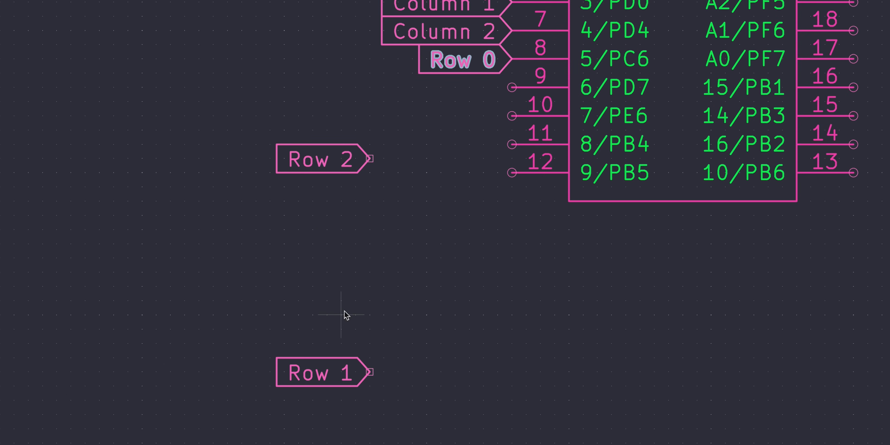
left_click_drag(356, 374, 512, 87)
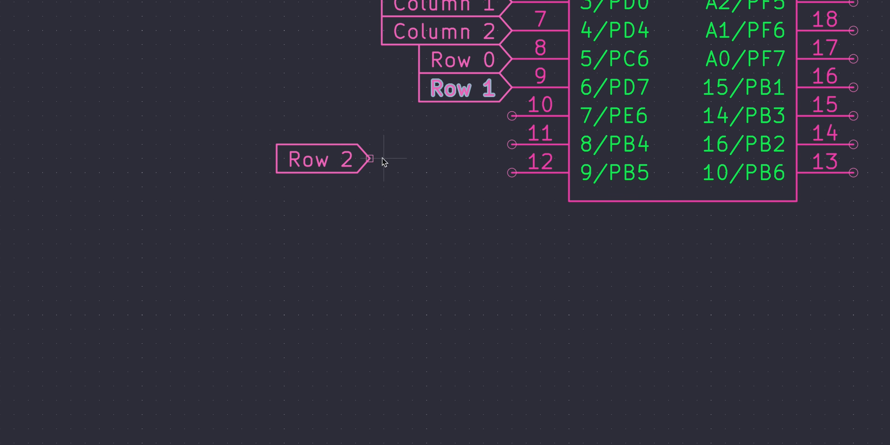
left_click_drag(418, 159, 516, 118)
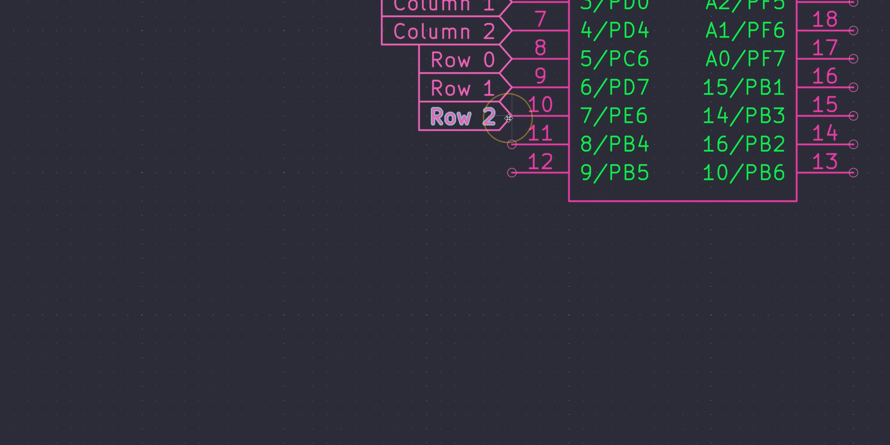
Open the footprint assignment tool for the schematic
scroll(431, 338, "down", 5)
scroll(584, 265, "up", 2)
middle_click_drag(252, 95, 210, 48)
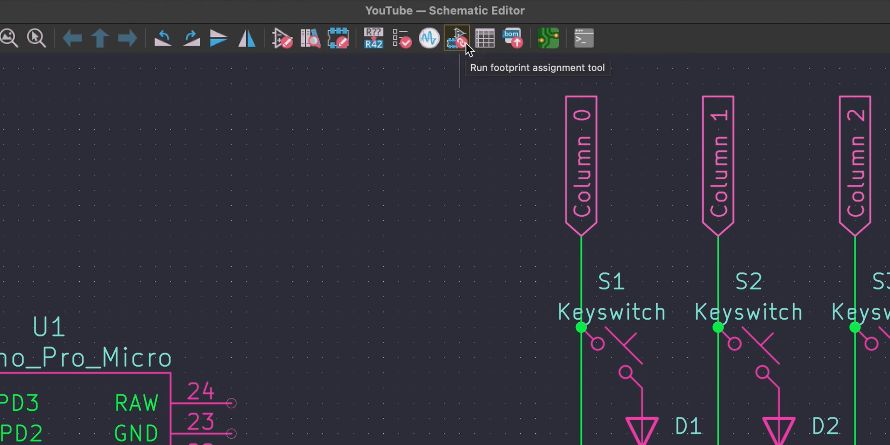
left_click(457, 39)
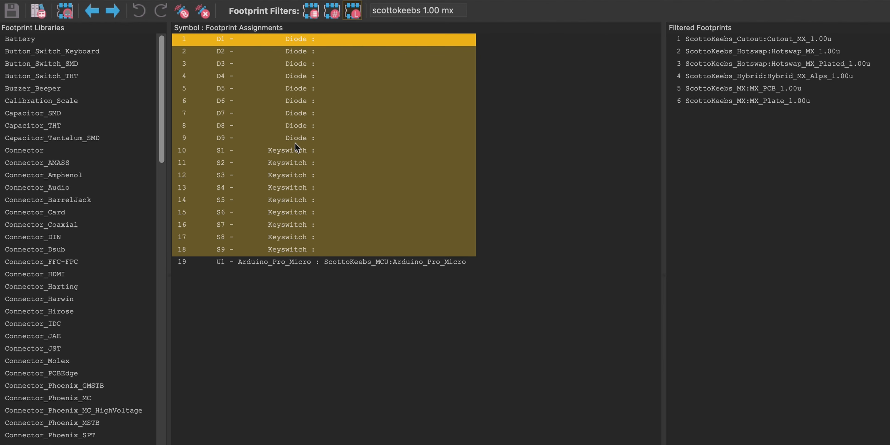
Search the footprints for "scottokeebs diode" and assign ScottoKeebs_Components:Diode_DO-35 to diodes D1 through D9
left_click(295, 141, "shift")
left_click(416, 10)
type("scotto")
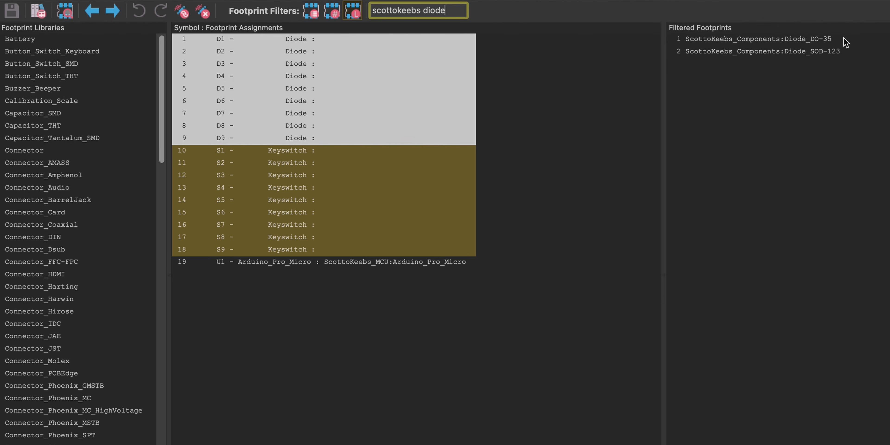
left_click(829, 43)
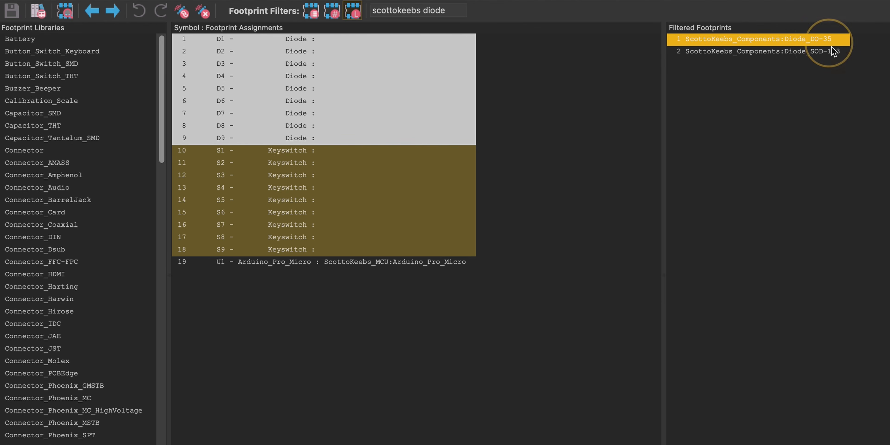
double_click(812, 40)
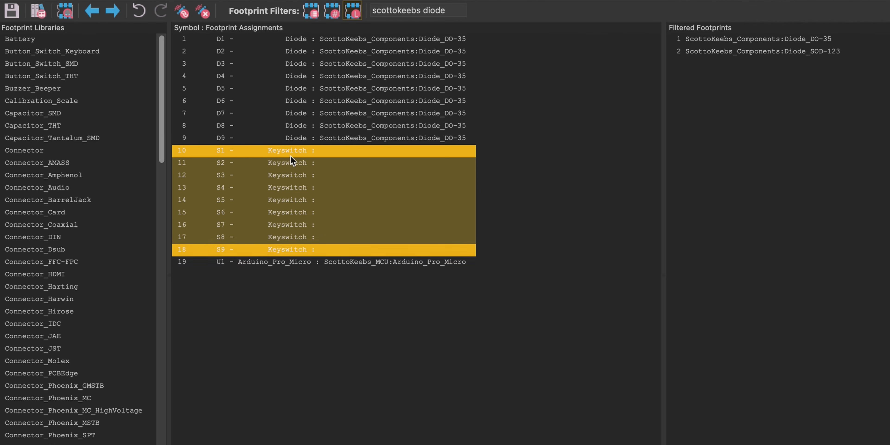
Search for "scottokeebs mx 1.00", assign ScottoKeebs_MX:MX_PCB_1.00u to keyswitches S1 through S9, and close the footprint assignments
left_click(424, 11)
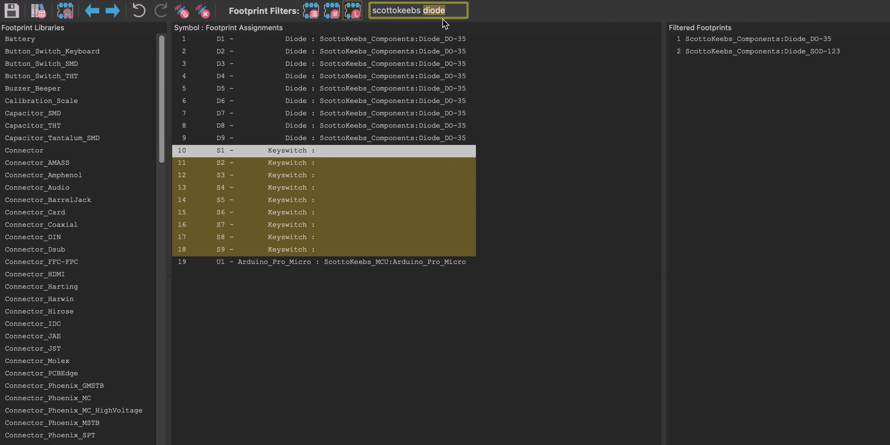
type("scottokeebs mx 1")
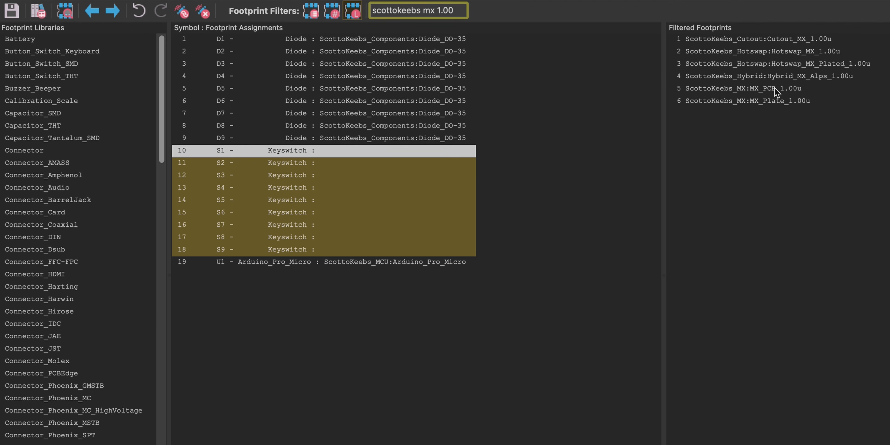
left_click(775, 88)
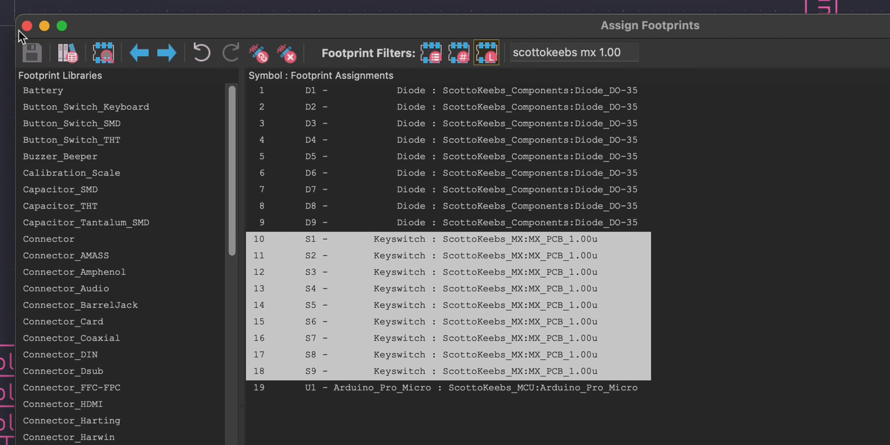
left_click(27, 25)
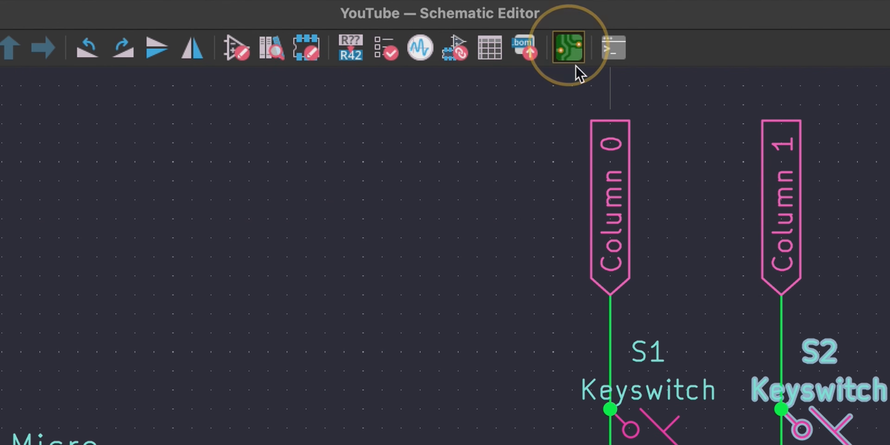
Switch to the PCB Editor, update the board from the schematic, and place the imported footprints
left_click(569, 49)
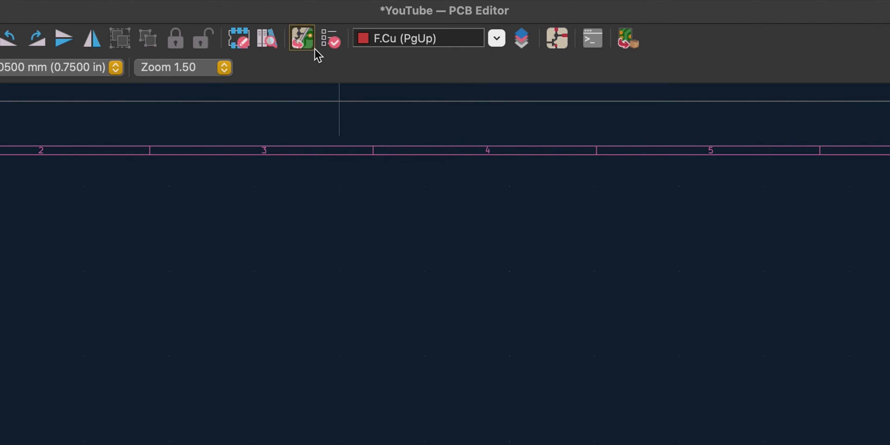
left_click(313, 48)
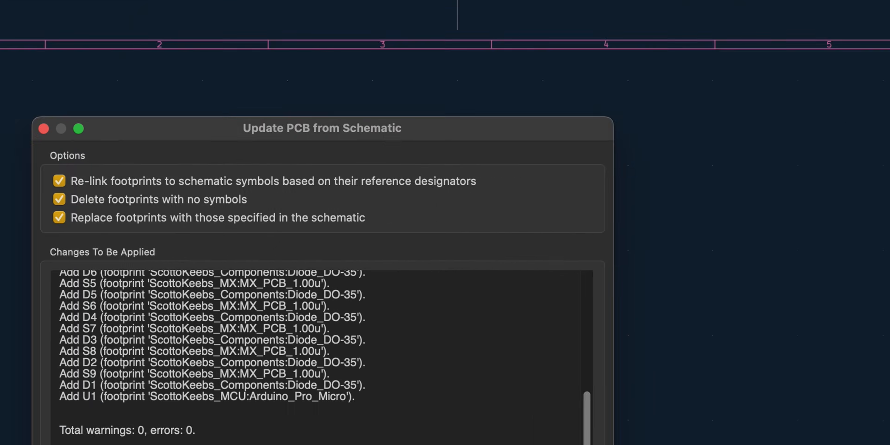
left_click(705, 415)
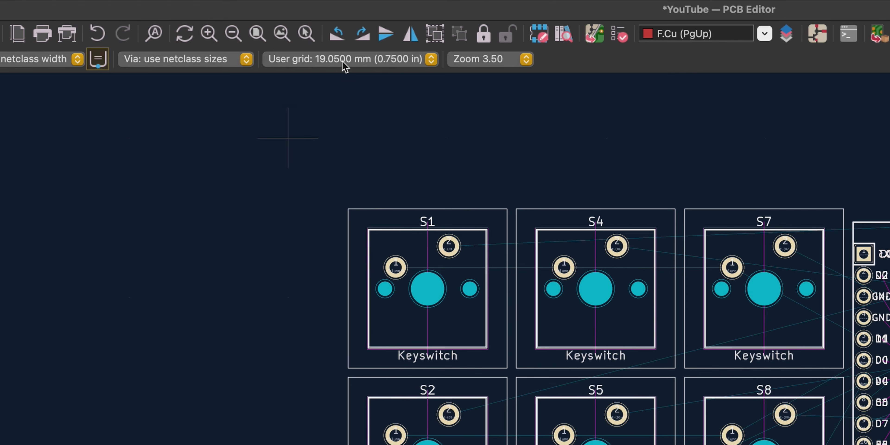
Set the user-defined grid to 19.05 mm in X and Y, and shift a keyswitch footprint by one grid step
left_click(342, 62)
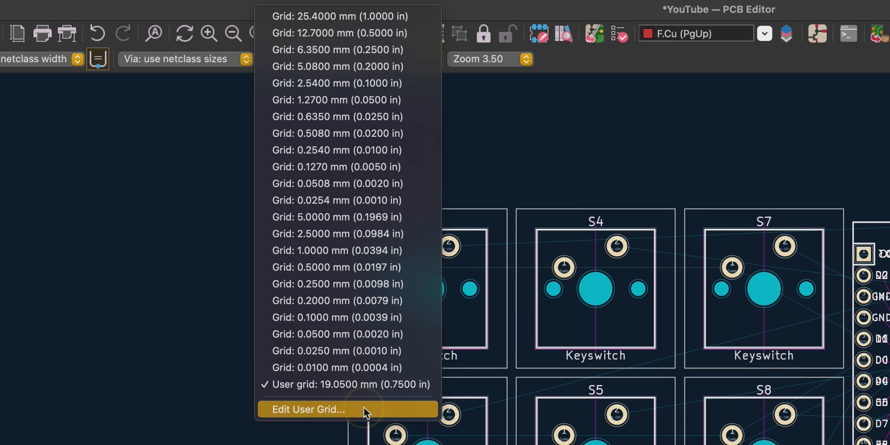
left_click(311, 407)
double_click(579, 140)
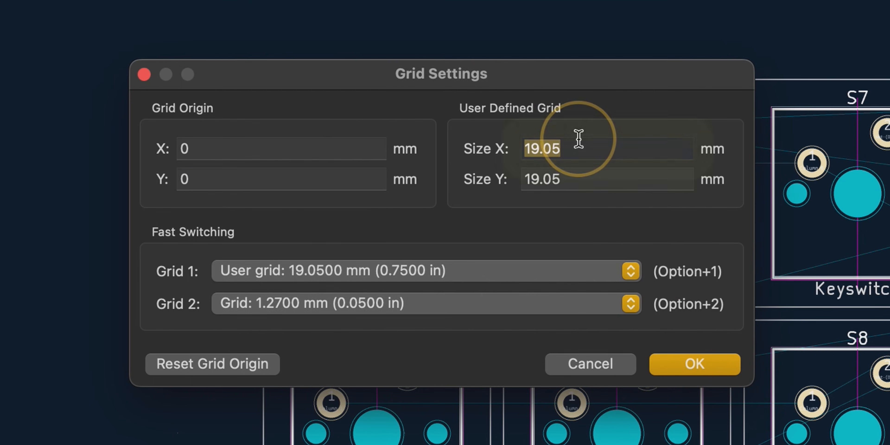
double_click(582, 186)
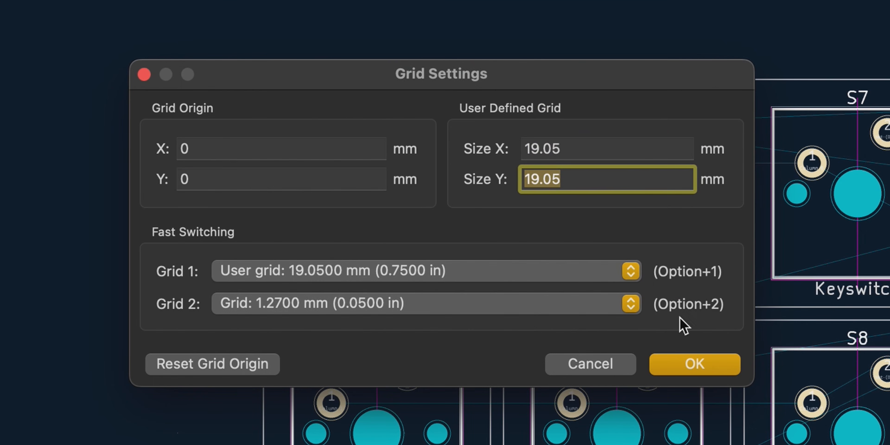
left_click(719, 367)
left_click_drag(420, 241, 260, 240)
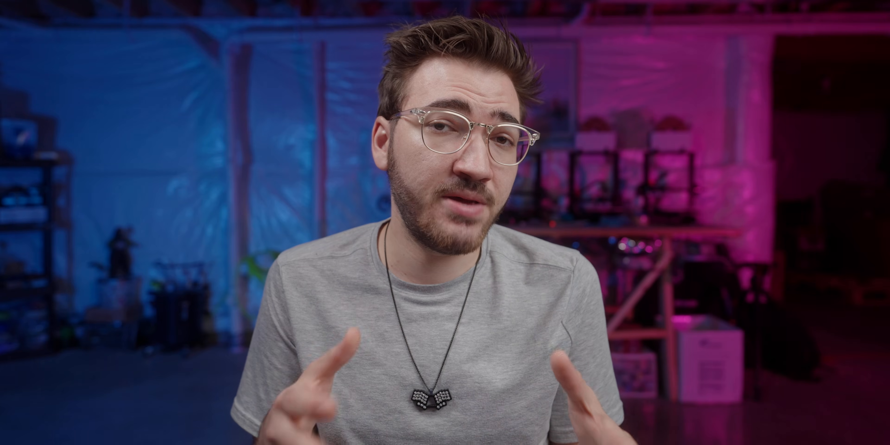
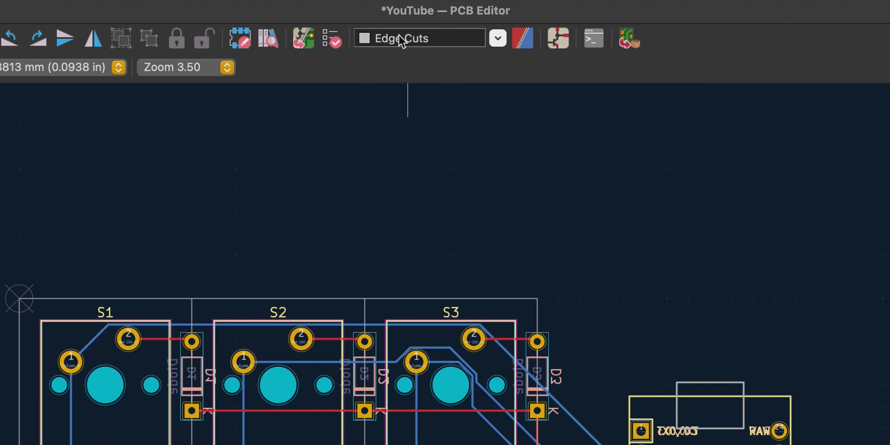
Draw a rectangular board outline on the Edge.Cuts layer enclosing the switch matrix and the Arduino Pro Micro
left_click(391, 44)
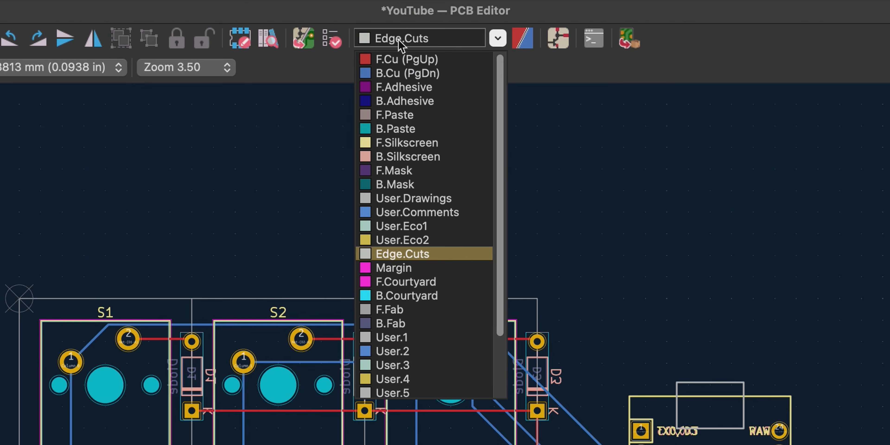
left_click(403, 255)
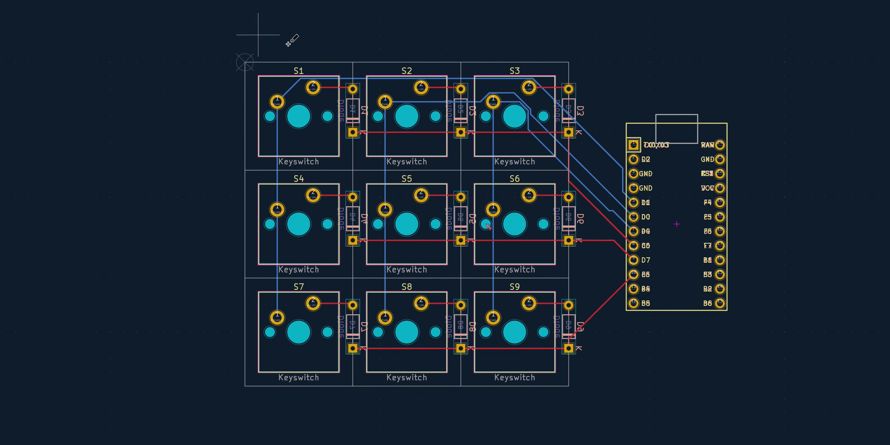
left_click(210, 28)
left_click(772, 411)
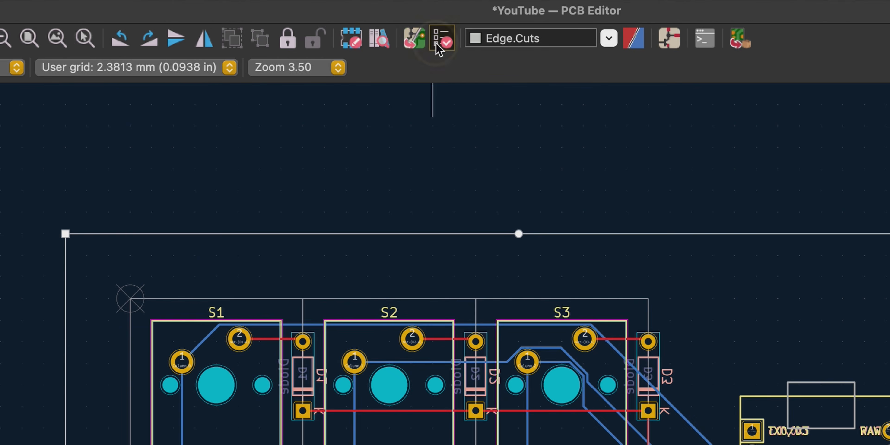
Run the design rules check on the board and close the checker
left_click(437, 44)
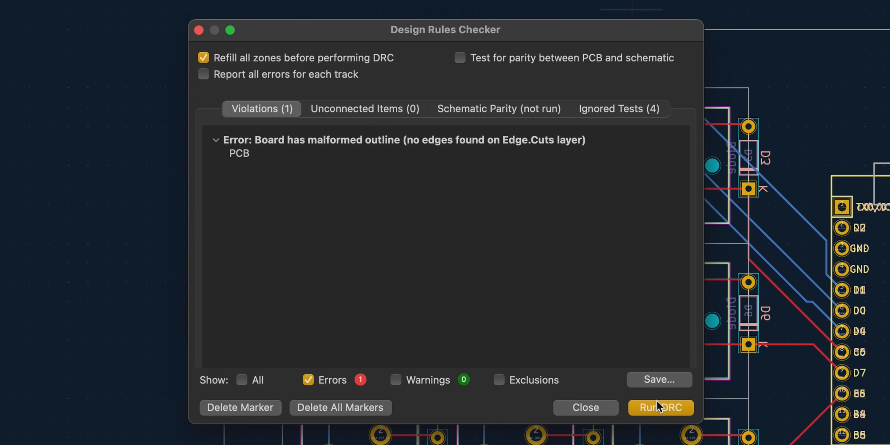
left_click(659, 407)
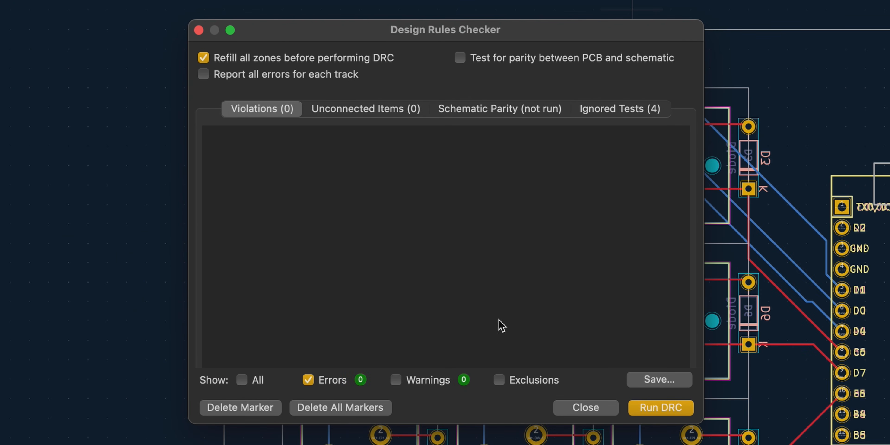
left_click(199, 30)
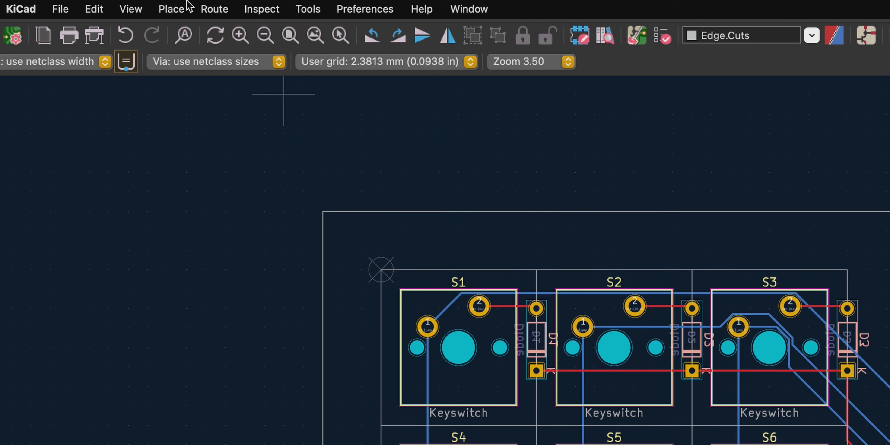
Open the 3D viewer and tilt the board to examine its top side
left_click(131, 9)
left_click(153, 86)
left_click_drag(635, 275, 644, 118)
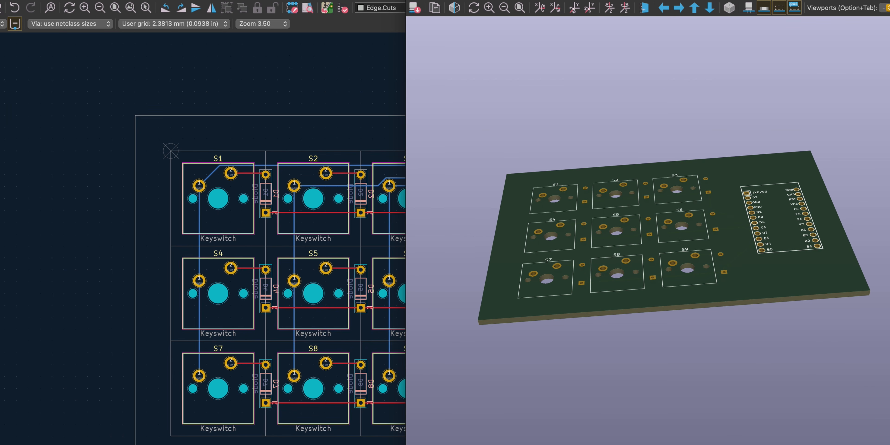
Show the through-hole component models in the 3D view and inspect the board's underside around diodes D5 and D6
left_click(747, 8)
left_click_drag(750, 44, 719, 288)
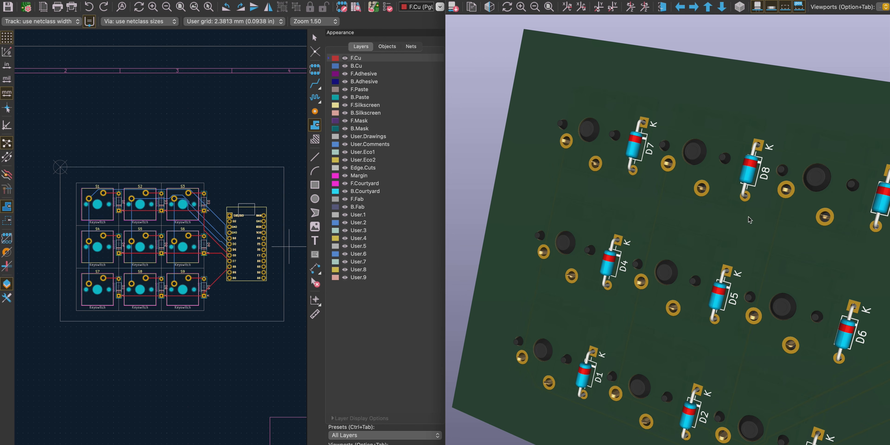
scroll(773, 275, "up", 10)
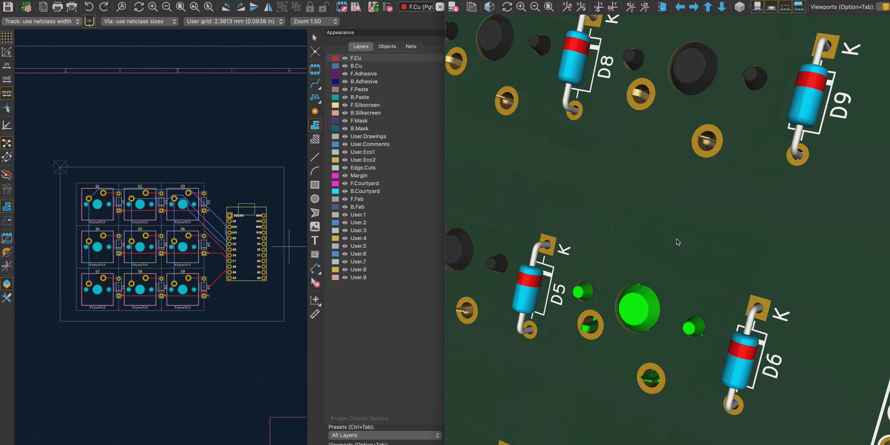
middle_click_drag(505, 254, 599, 256)
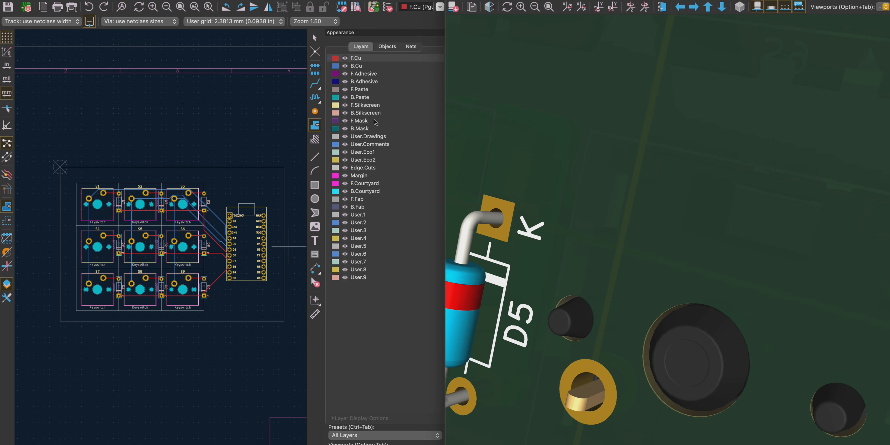
Start a filled zone just outside the board's upper-left corner, on both F.Cu and B.Cu with <no net>
left_click(314, 125)
left_click(315, 127)
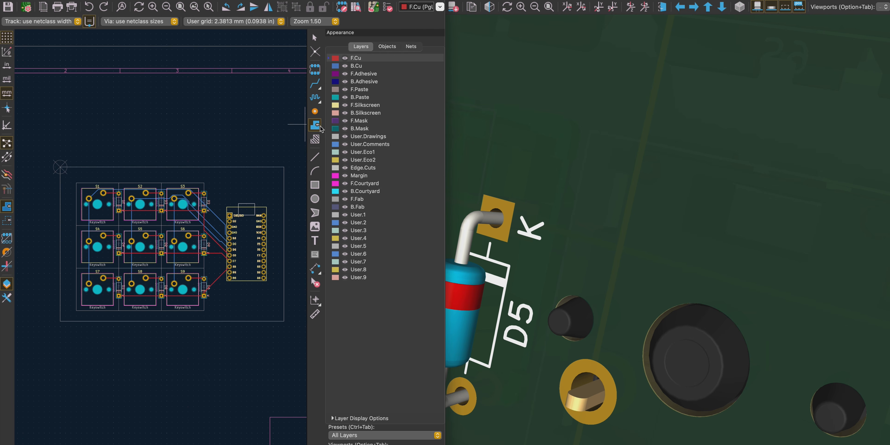
left_click(420, 6)
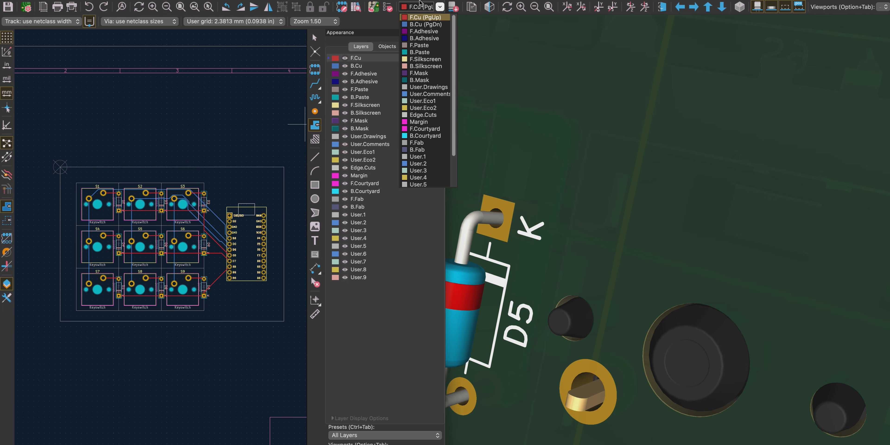
left_click(425, 17)
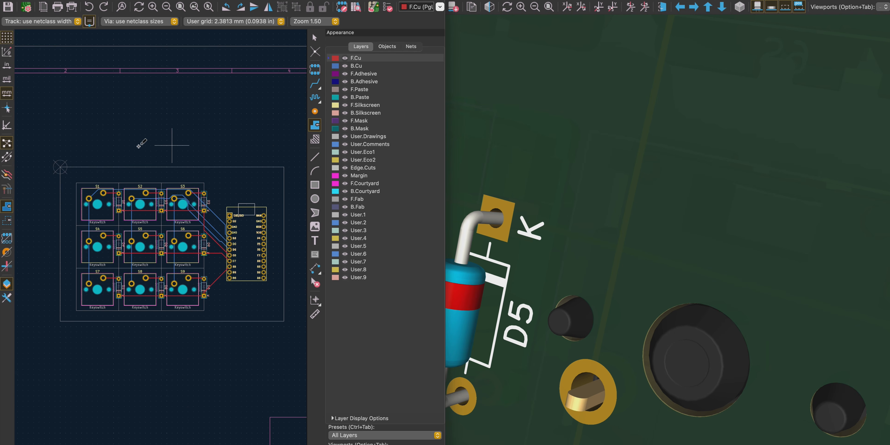
left_click(39, 151)
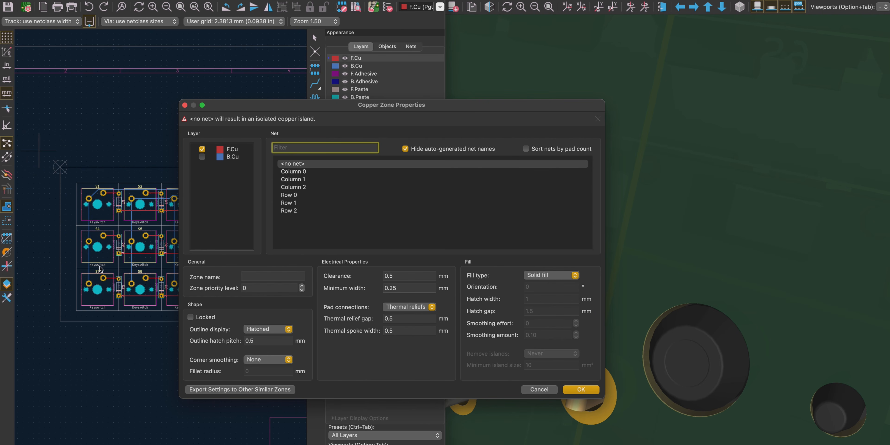
left_click(203, 157)
left_click(581, 389)
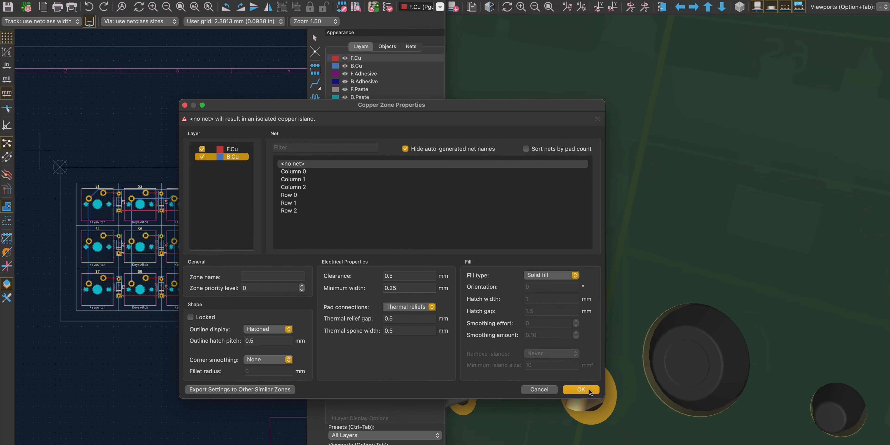
Complete the zone as a four-sided outline surrounding the whole board and fill it with copper
left_click(39, 342)
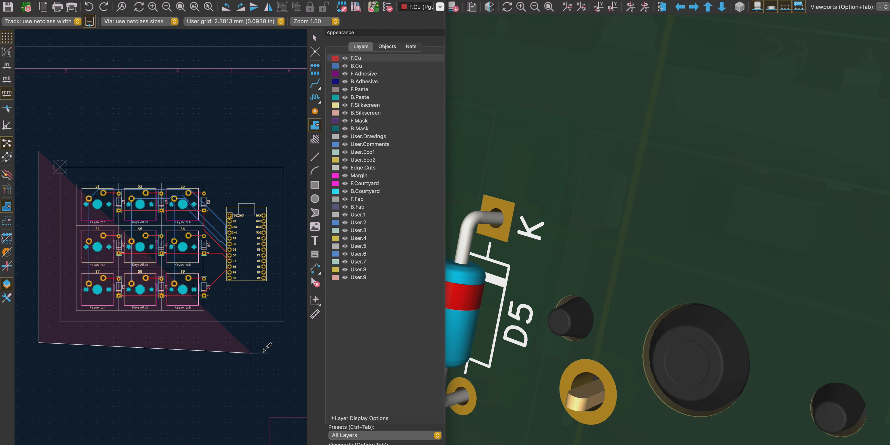
left_click(294, 342)
left_click(294, 129)
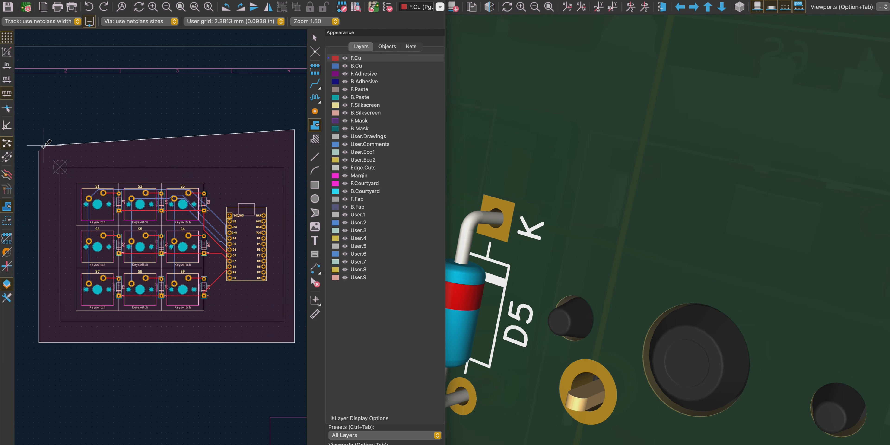
left_click(39, 151)
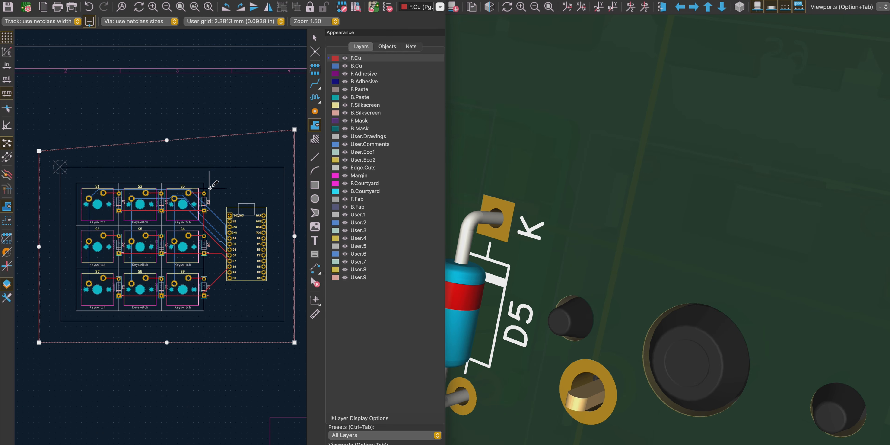
key("b")
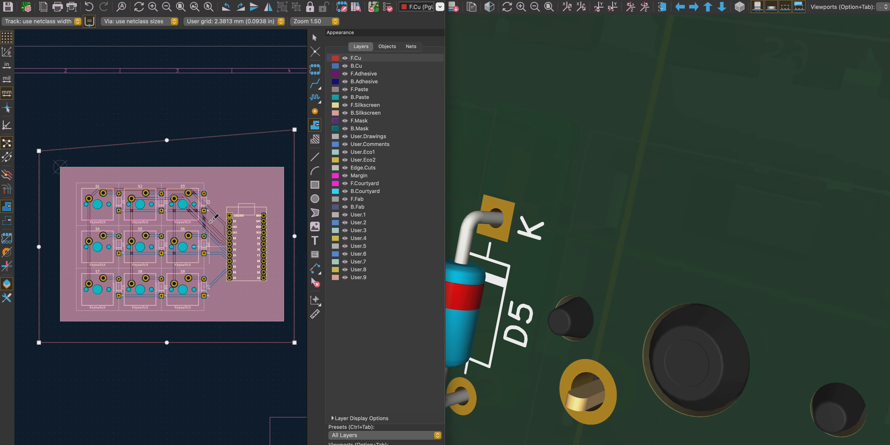
scroll(210, 245, "up", 2)
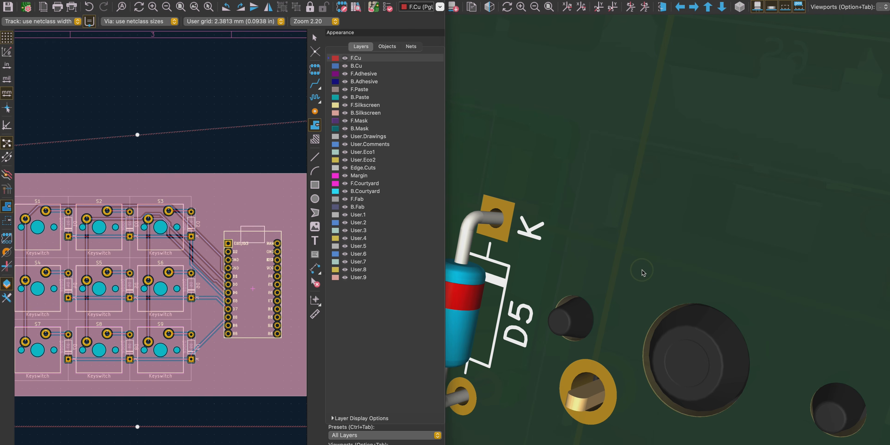
Generate the board's fabrication files with the manufacturing plugin and select the YouTube.zip archive in the output folder
scroll(641, 307, "down", 3)
scroll(643, 303, "down", 5)
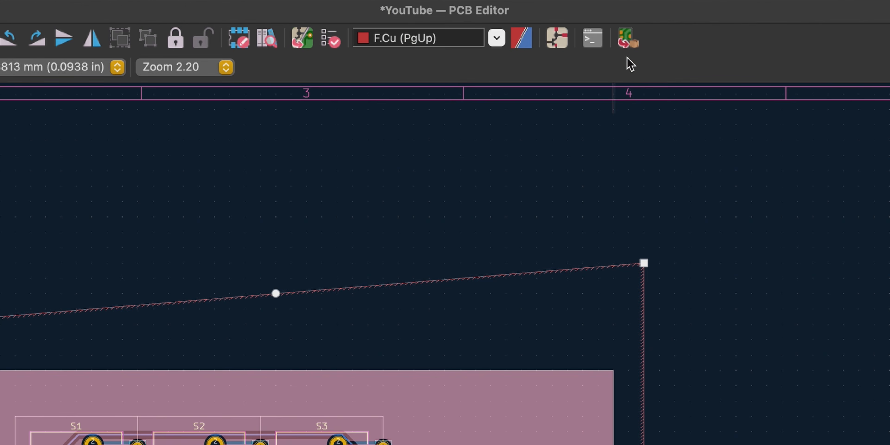
left_click(628, 39)
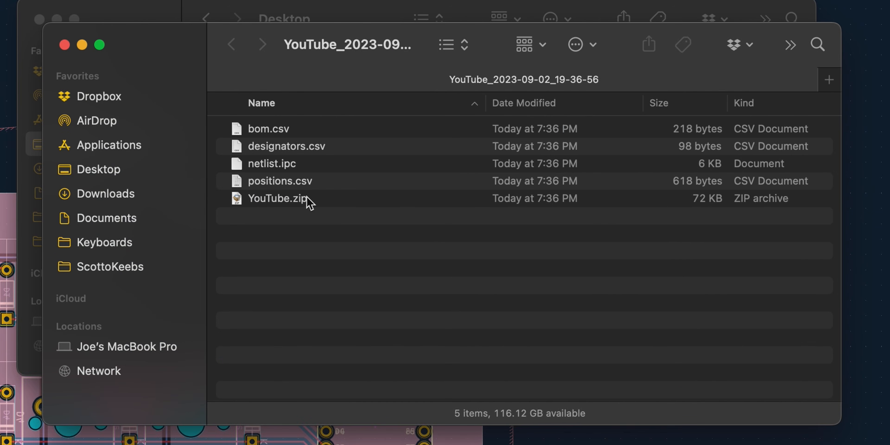
left_click(309, 202)
left_click(259, 199)
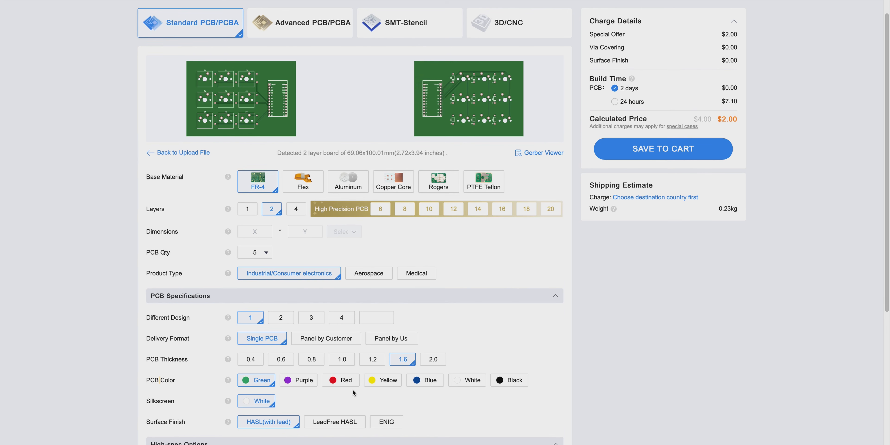
On the manufacturer's PCB order page, set the board's surface finish to ENIG
scroll(251, 387, "down", 1)
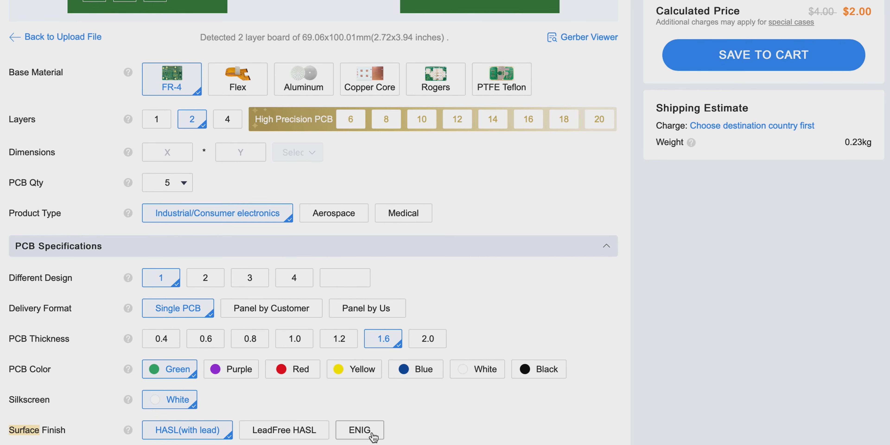
left_click_drag(844, 12, 868, 12)
left_click(375, 428)
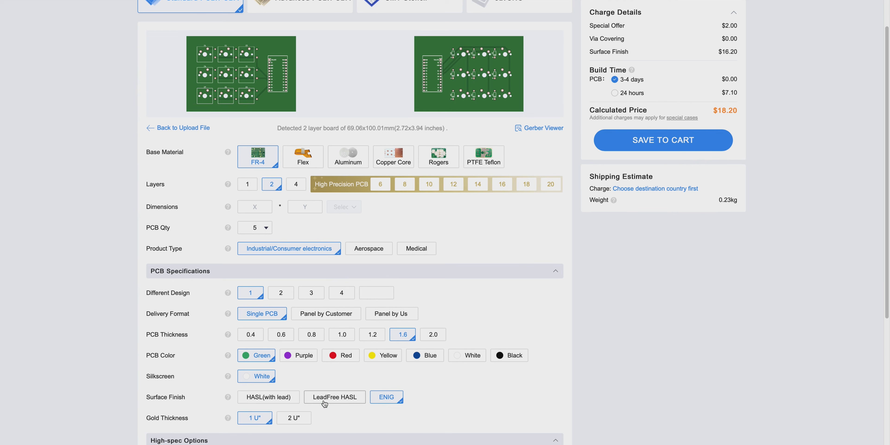
scroll(324, 404, "down", 1)
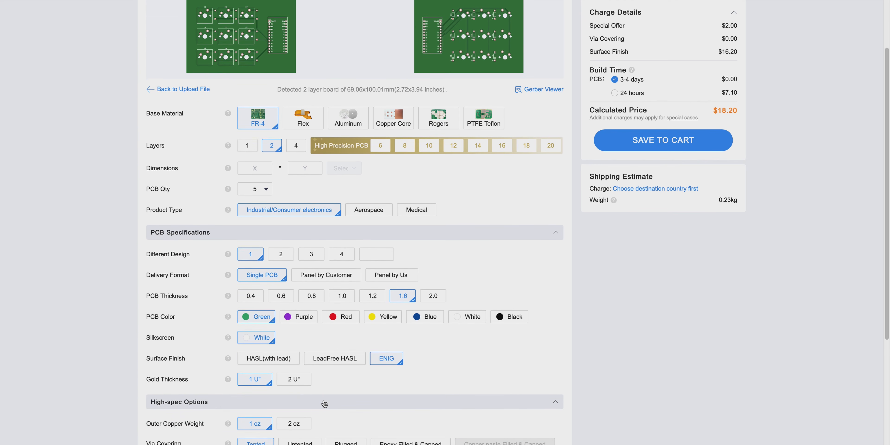